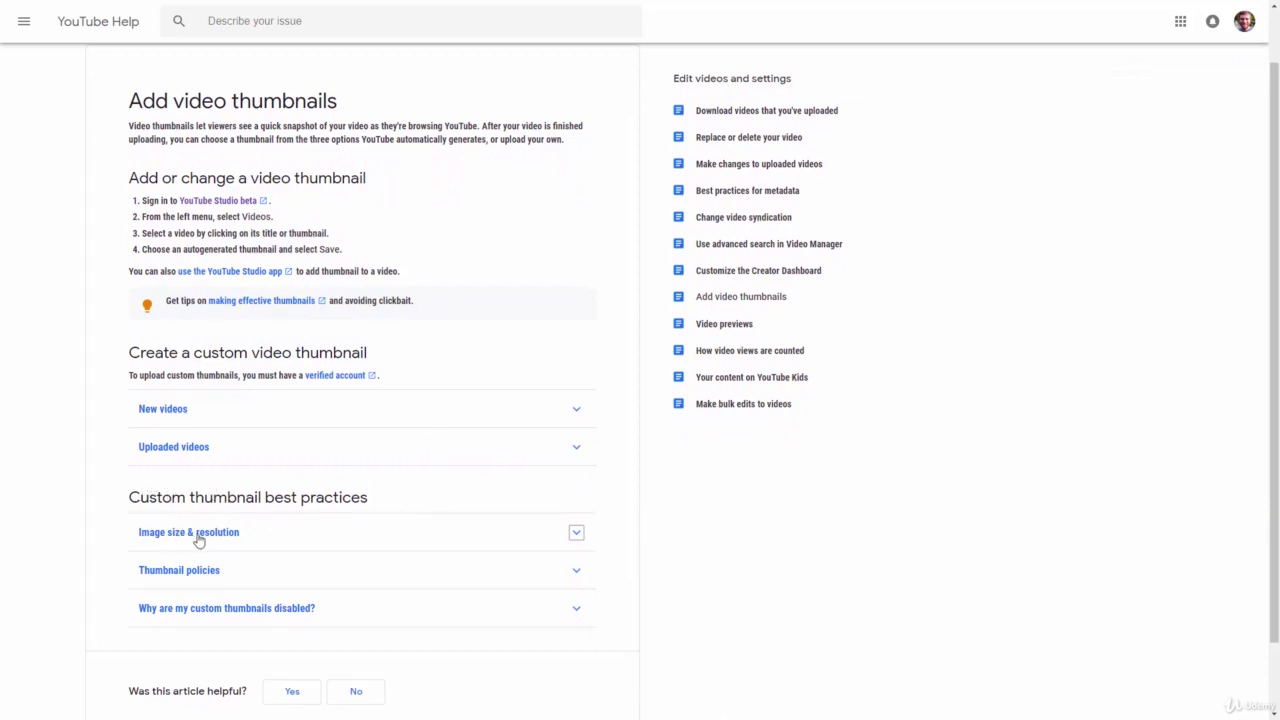
Expand the image size and resolution guidelines and examine the recommended resolution and file size limit for custom thumbnails.
click(575, 536)
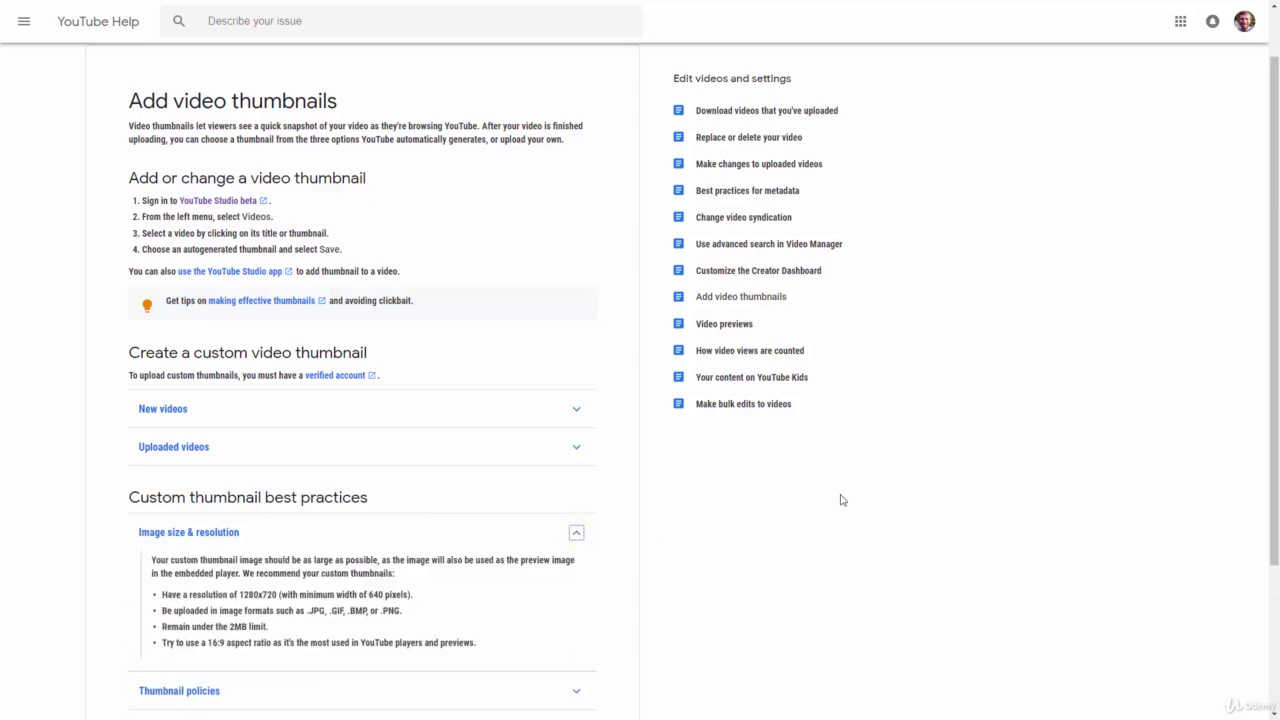
drag(1271, 451, 1271, 635)
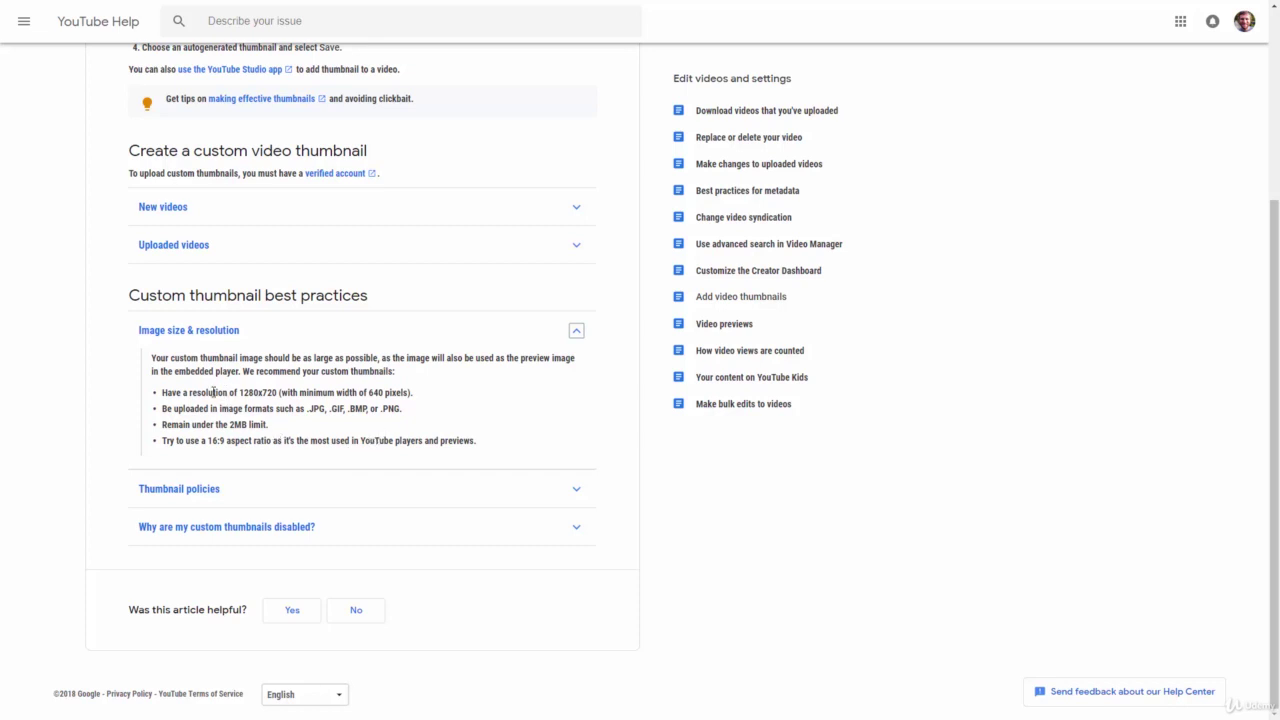
drag(238, 392, 276, 393)
click(264, 400)
drag(229, 424, 247, 425)
click(258, 427)
drag(279, 392, 239, 393)
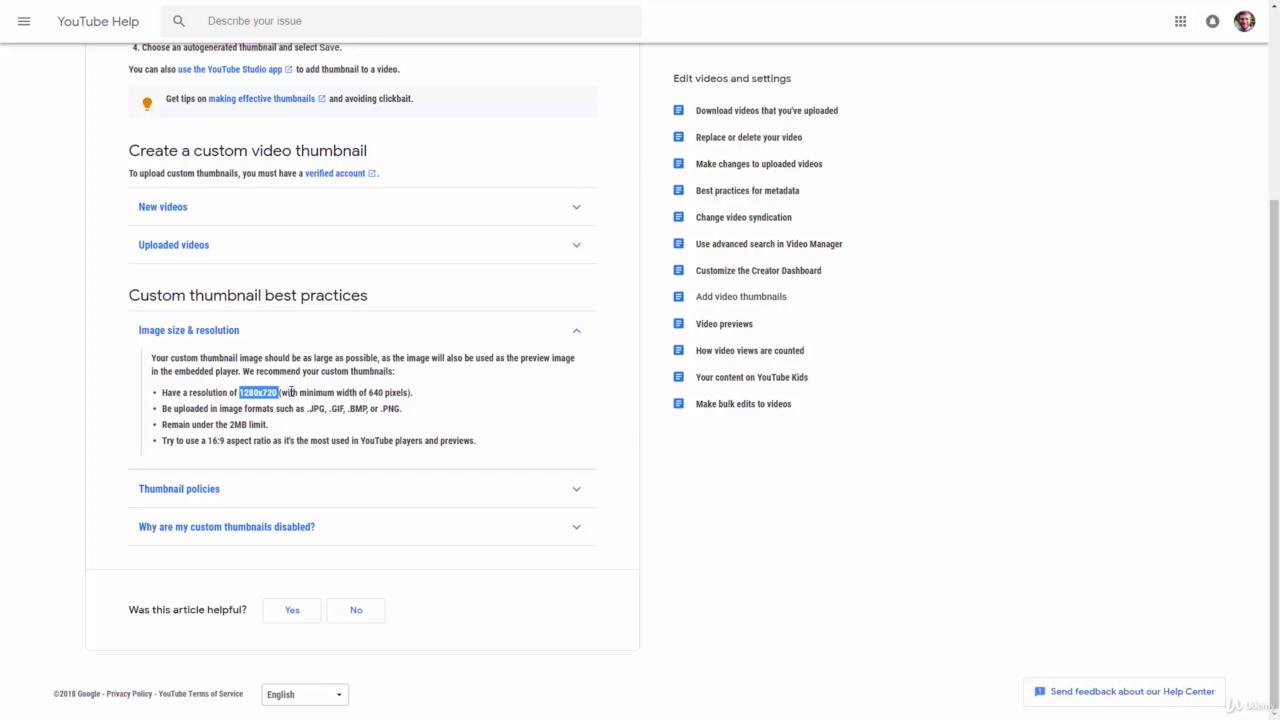
click(290, 392)
Examine the accepted image formats, file size limit, aspect ratio and resolution in the custom thumbnail guidelines.
drag(380, 409, 412, 409)
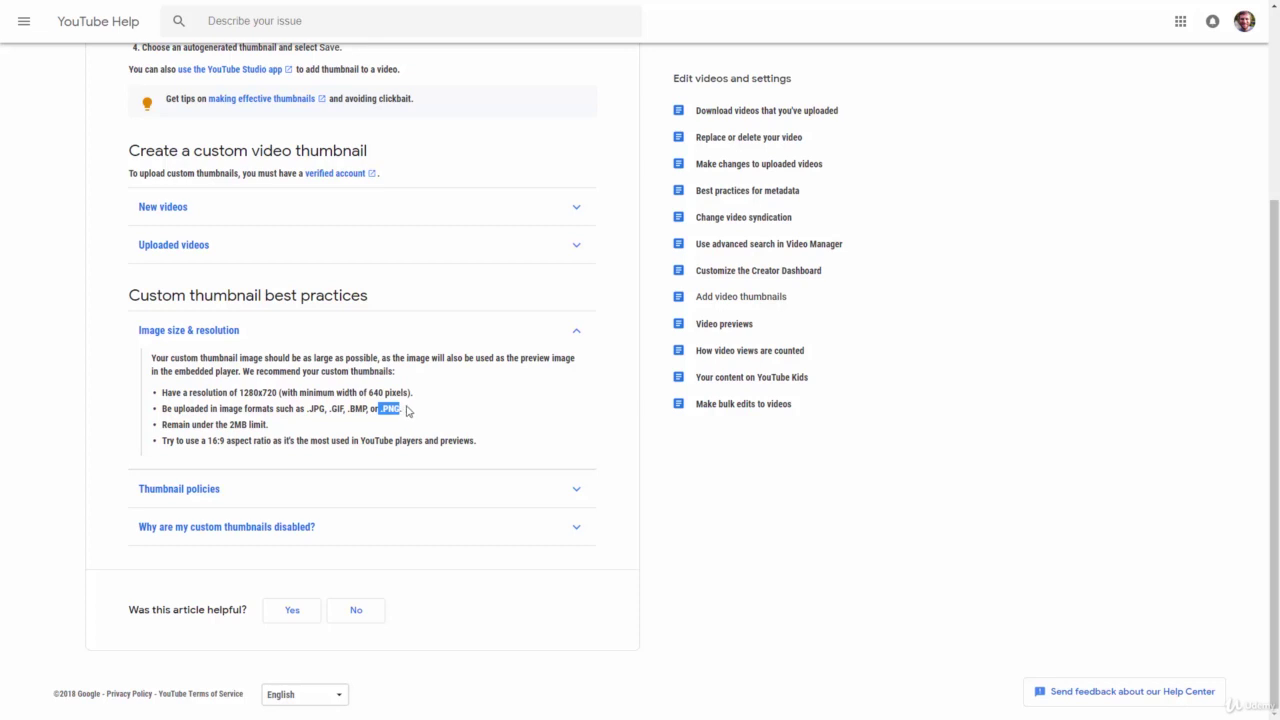
drag(346, 409, 374, 409)
click(373, 409)
drag(304, 409, 325, 409)
click(423, 410)
drag(228, 424, 253, 425)
click(265, 405)
drag(307, 408, 327, 409)
drag(228, 424, 262, 424)
drag(207, 440, 273, 441)
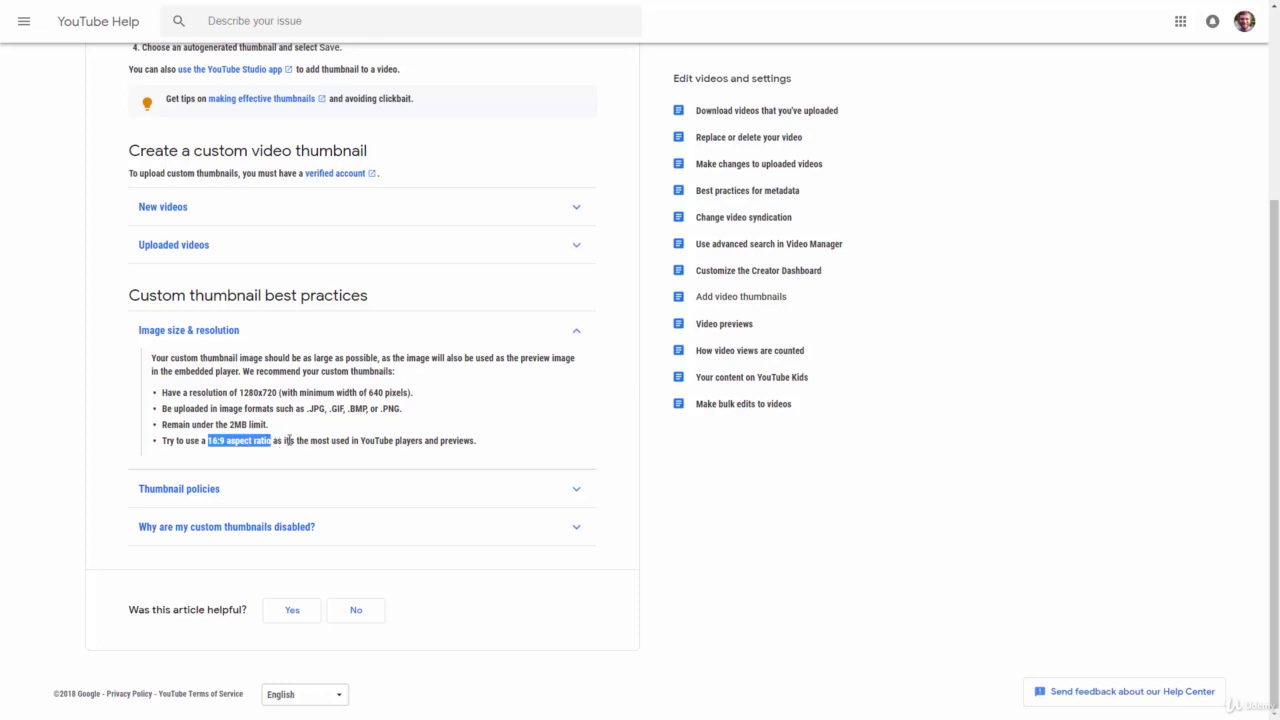
click(210, 445)
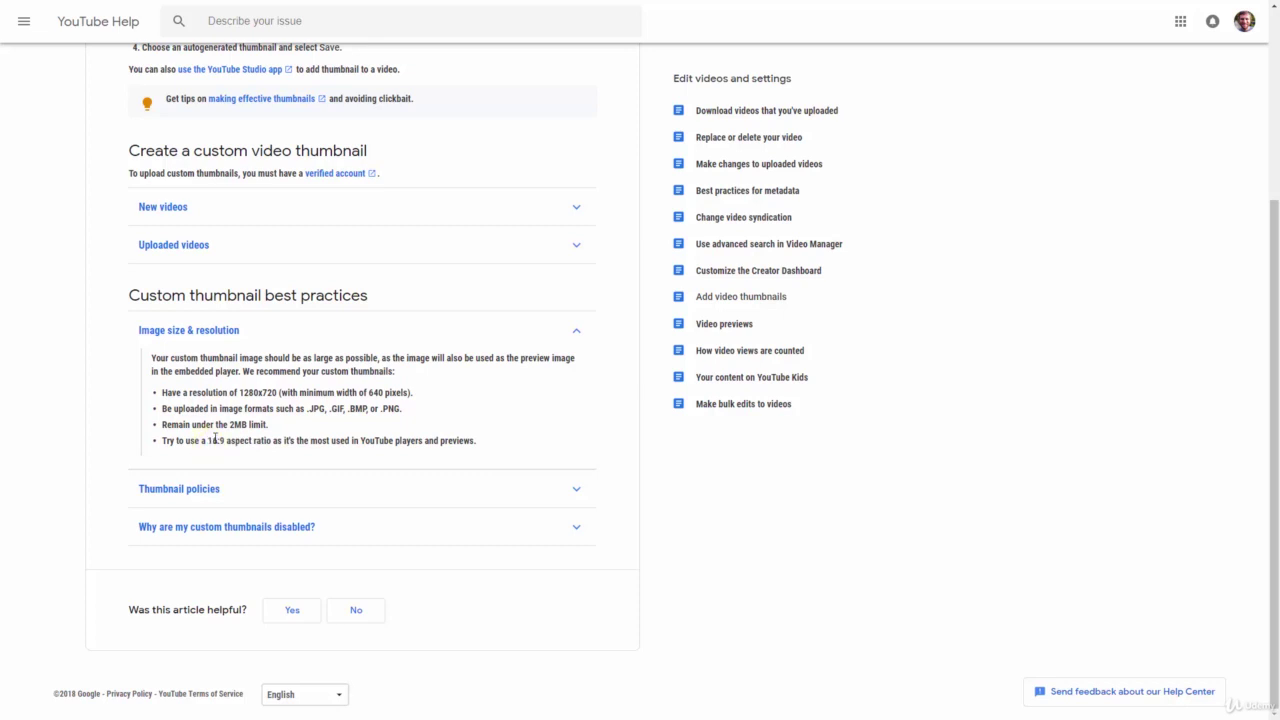
drag(240, 392, 274, 392)
click(277, 424)
drag(237, 392, 332, 406)
drag(228, 425, 246, 424)
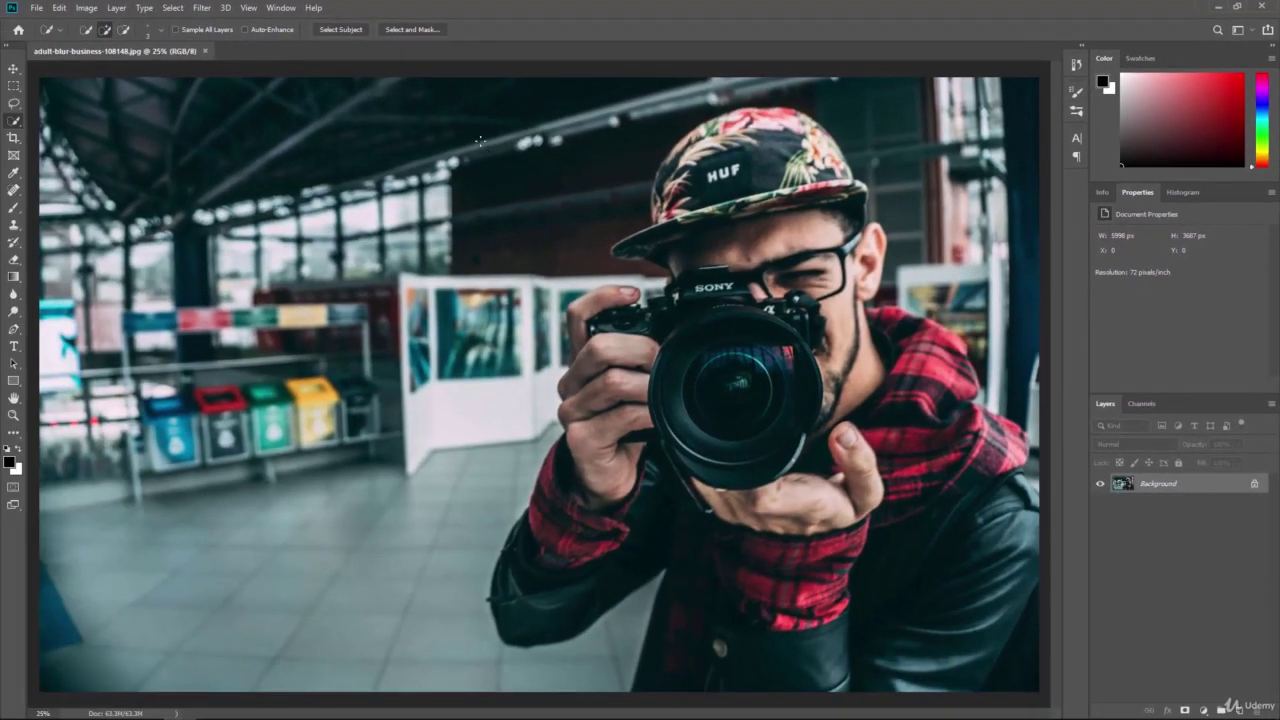
In Photoshop, start a new document from the Default Photoshop Size preset and name it YouTube Thumbnail.
click(37, 9)
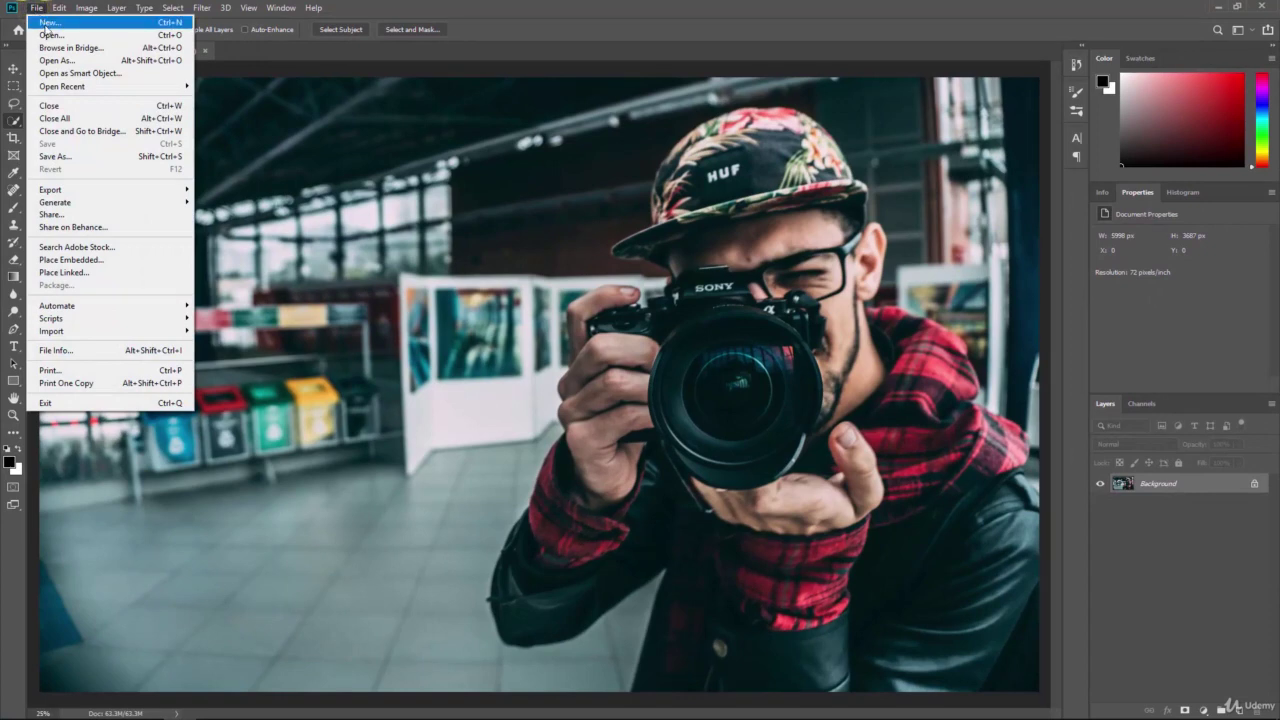
click(45, 22)
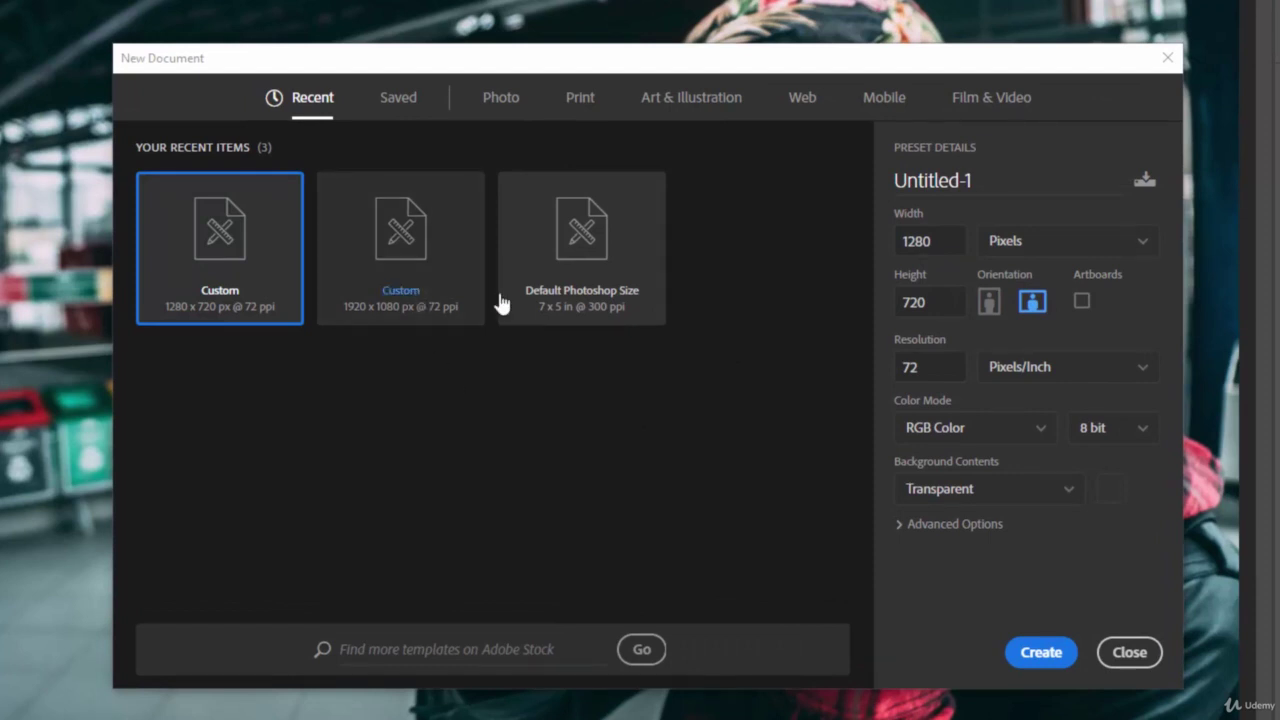
click(575, 290)
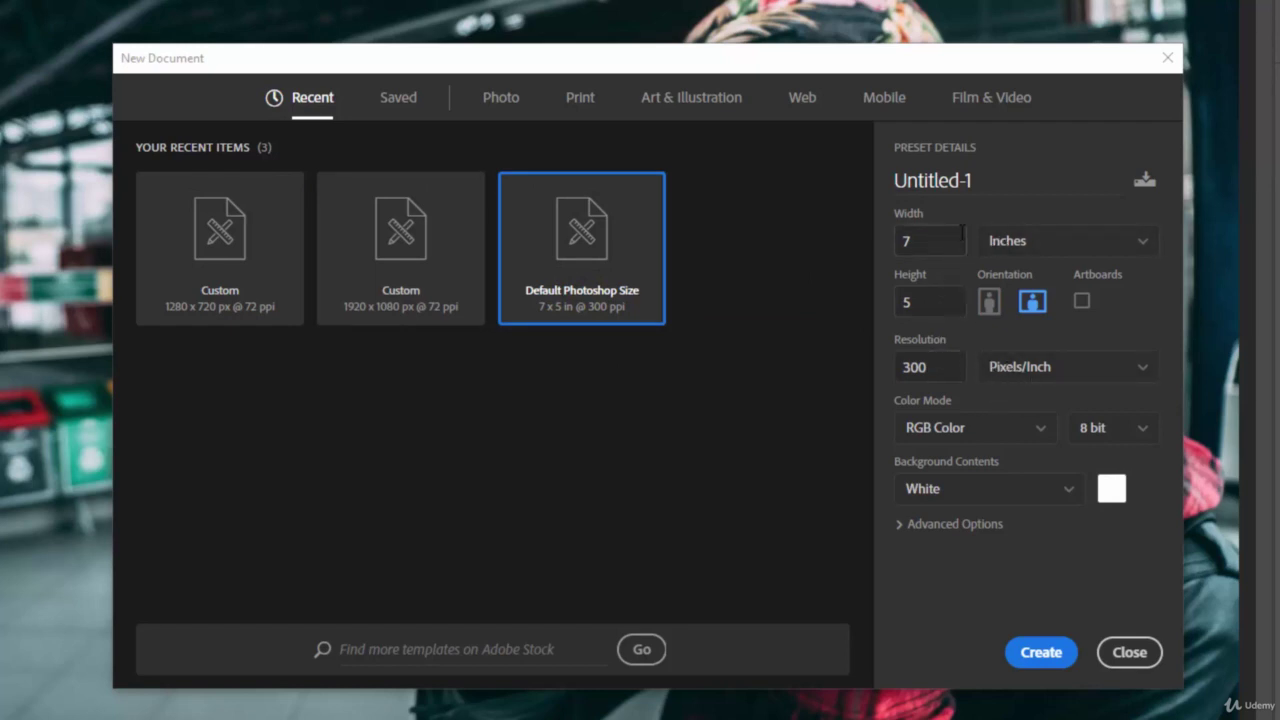
click(984, 179)
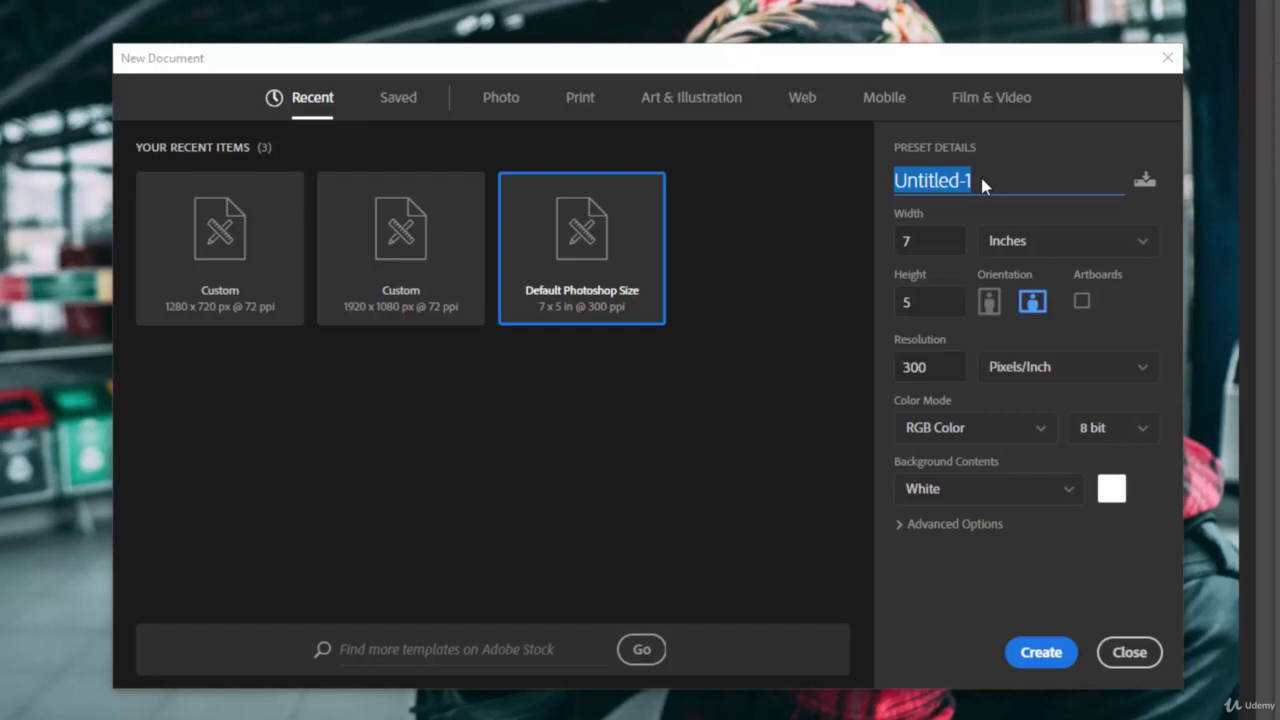
text(YouTube Th)
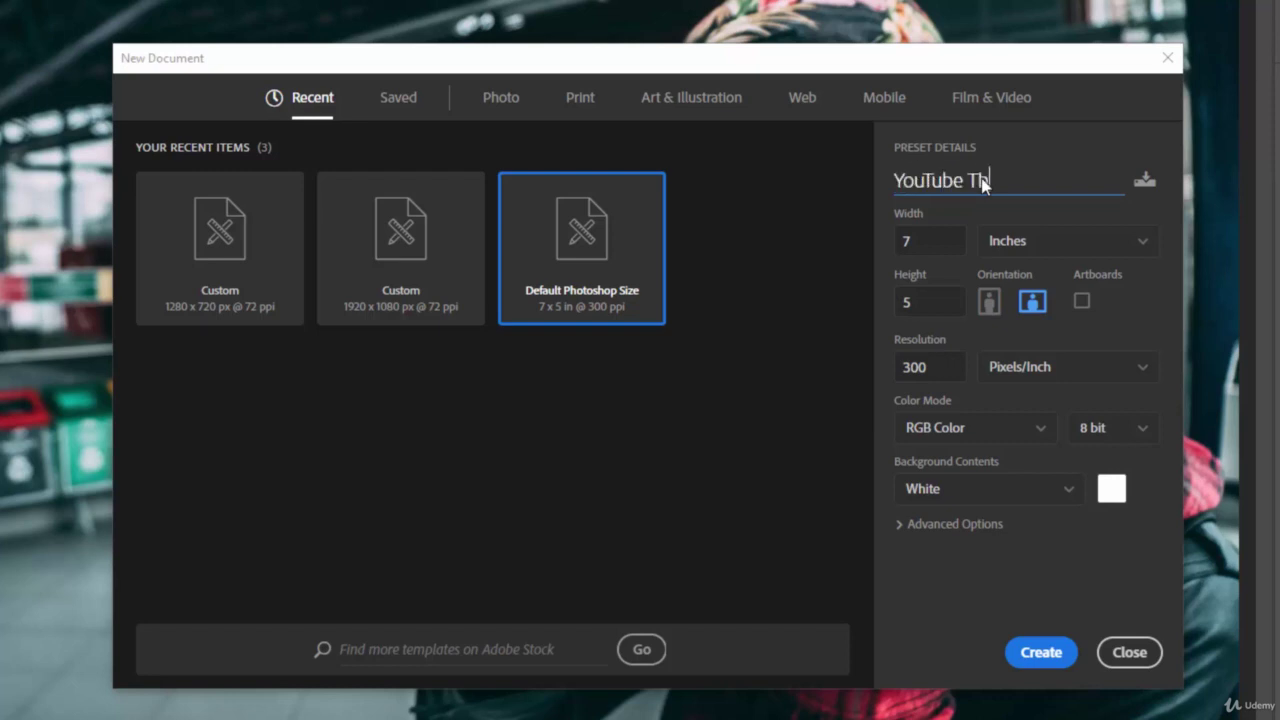
text(umbnail)
Set the new document's size to 1280 x 720 pixels and its resolution to 72 pixels/inch.
click(936, 241)
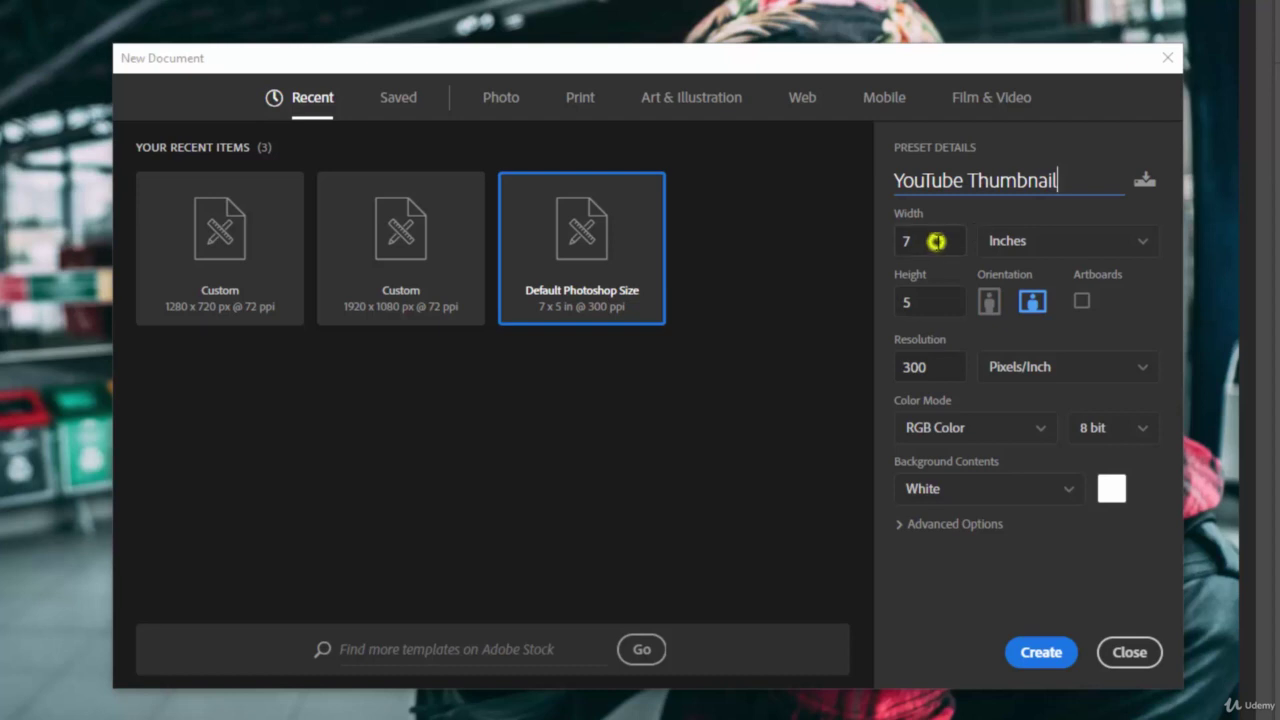
click(939, 300)
click(938, 237)
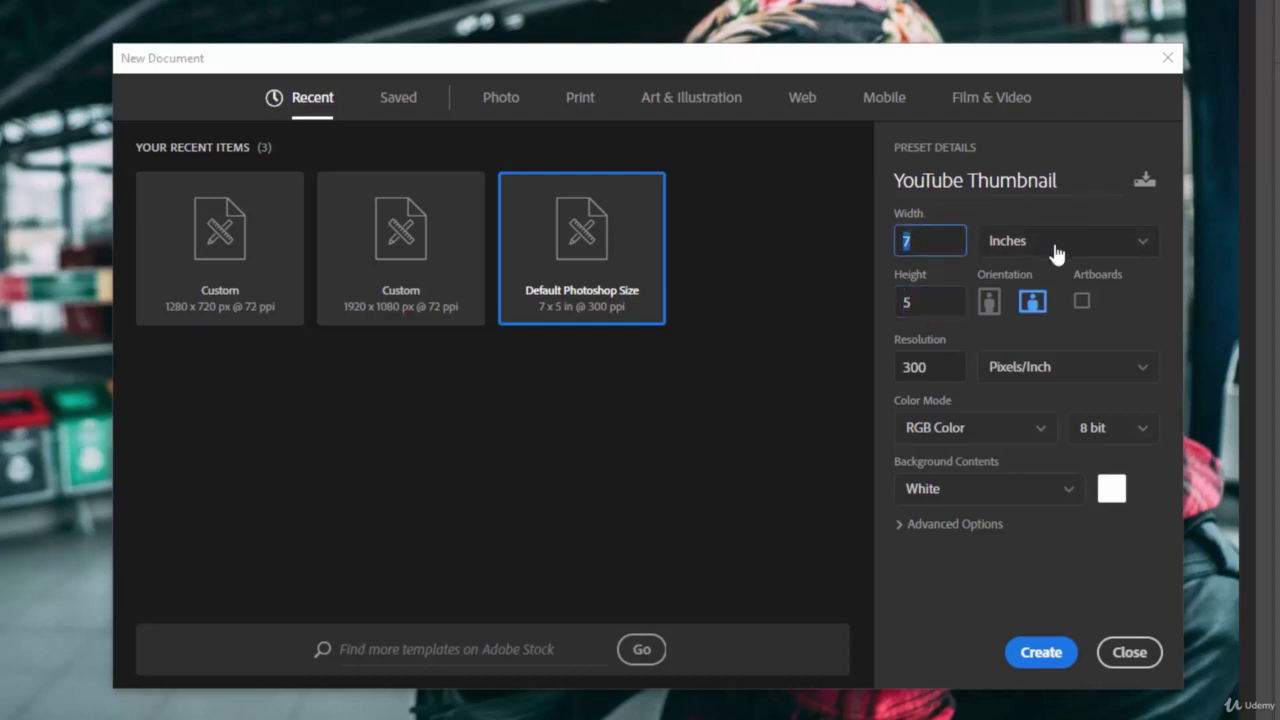
click(1145, 247)
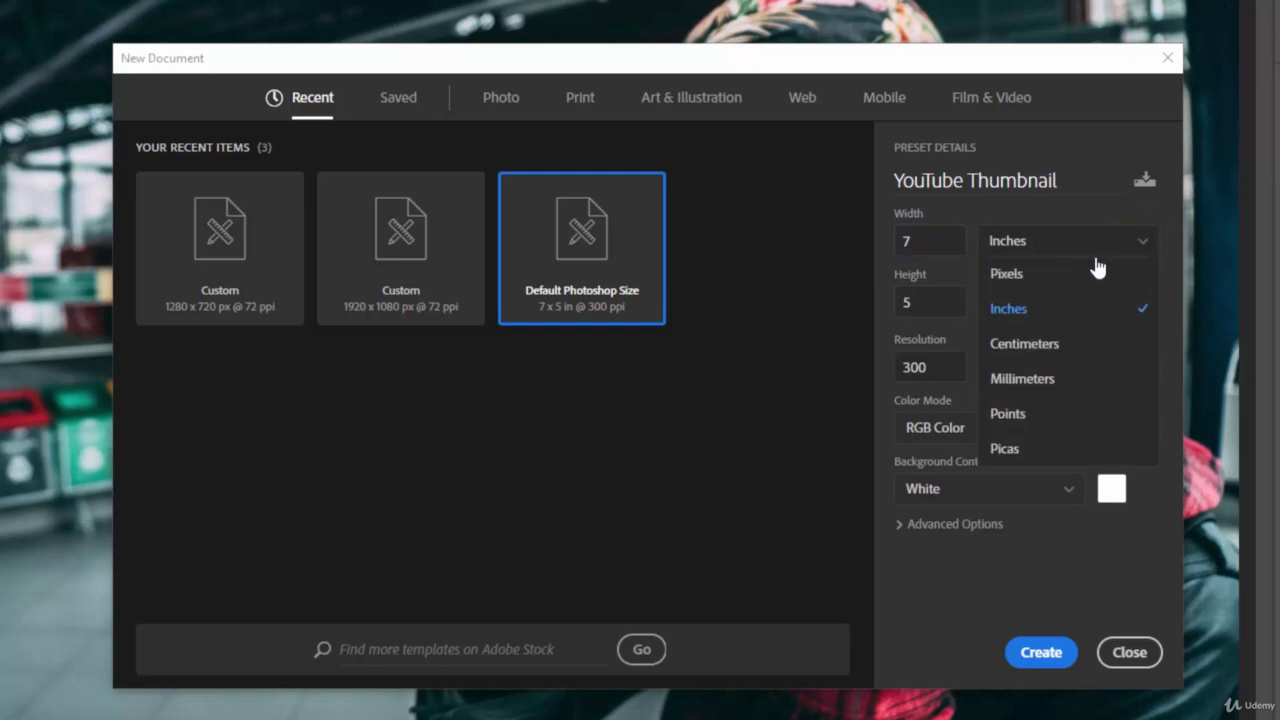
click(1008, 275)
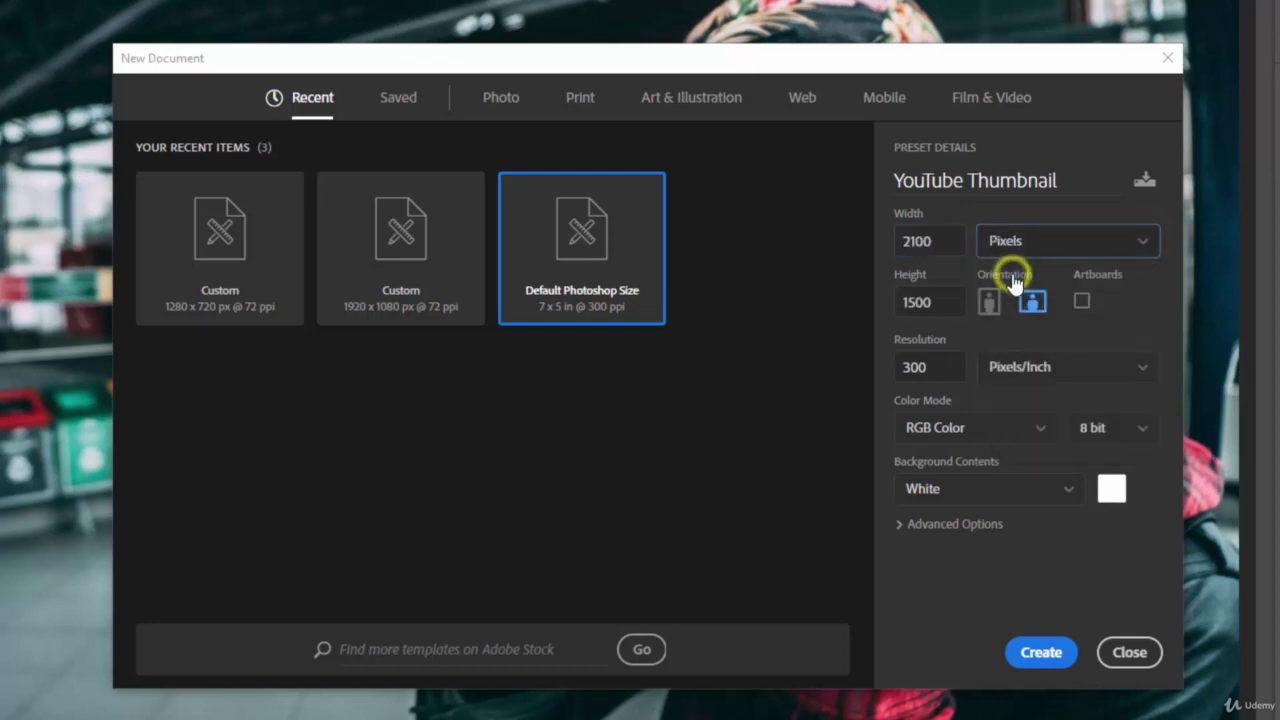
click(941, 241)
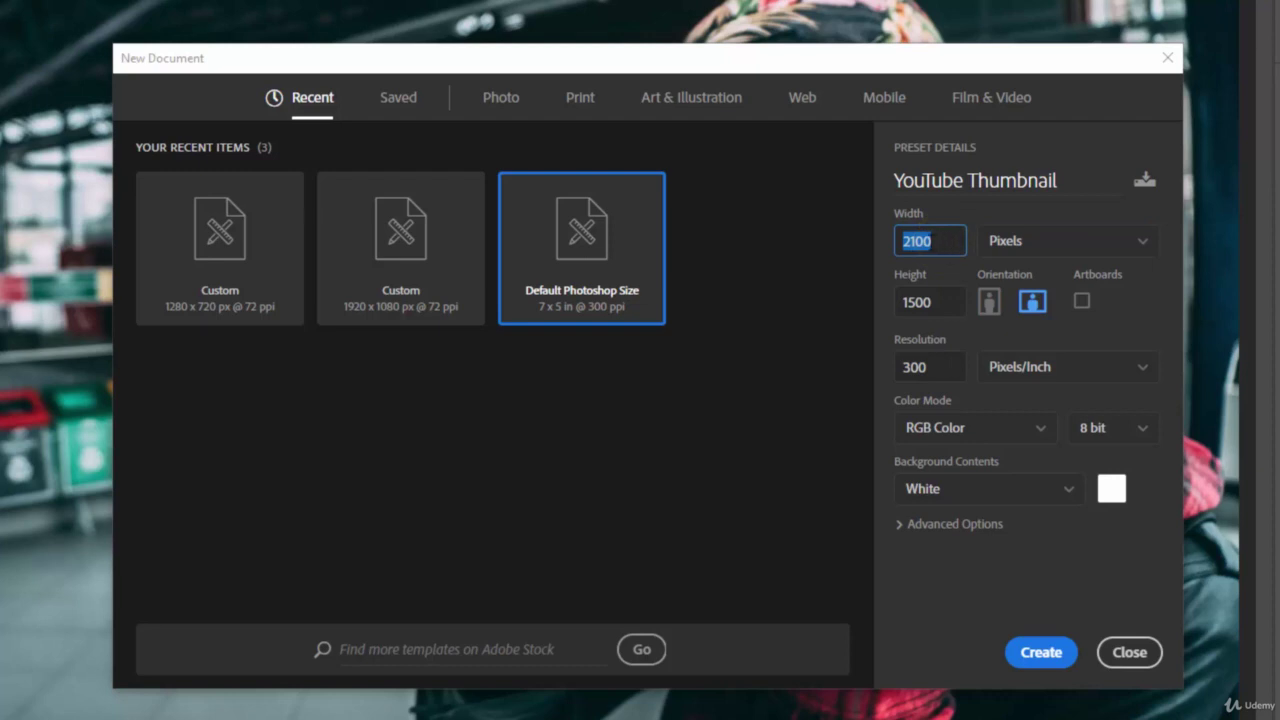
click(947, 241)
double_click(949, 242)
text(1280)
double_click(955, 299)
text(720)
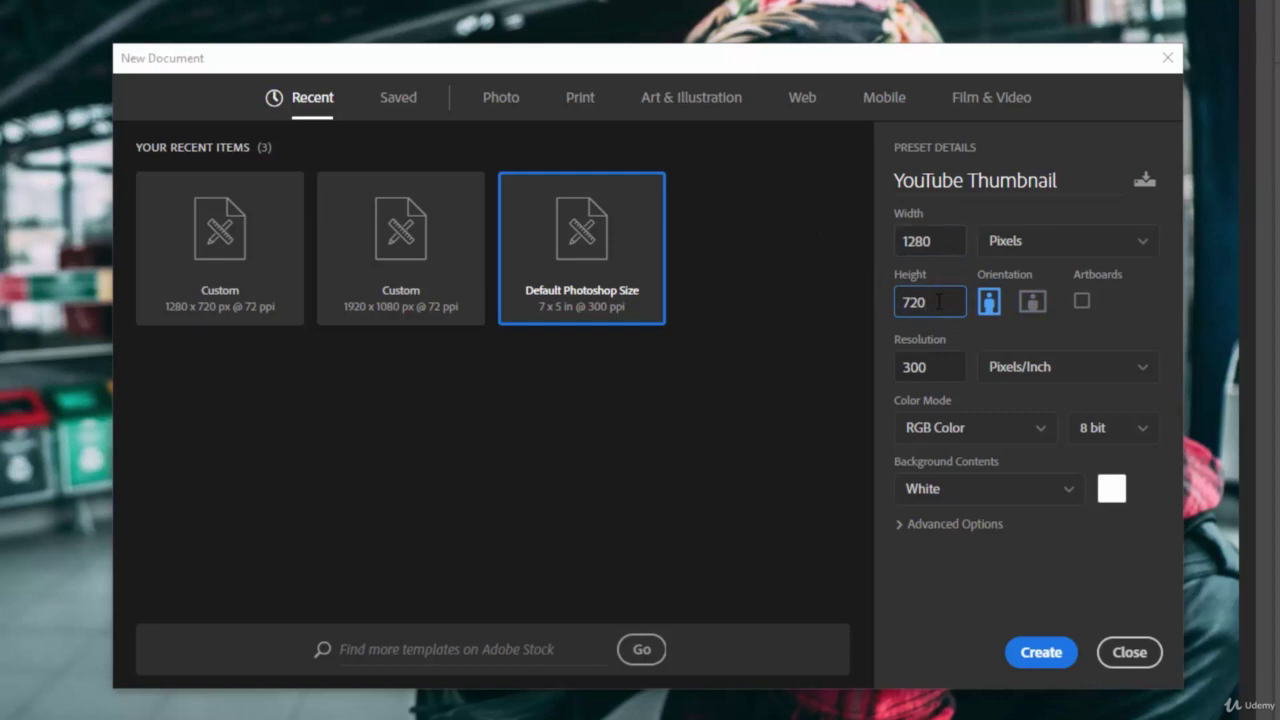
double_click(943, 368)
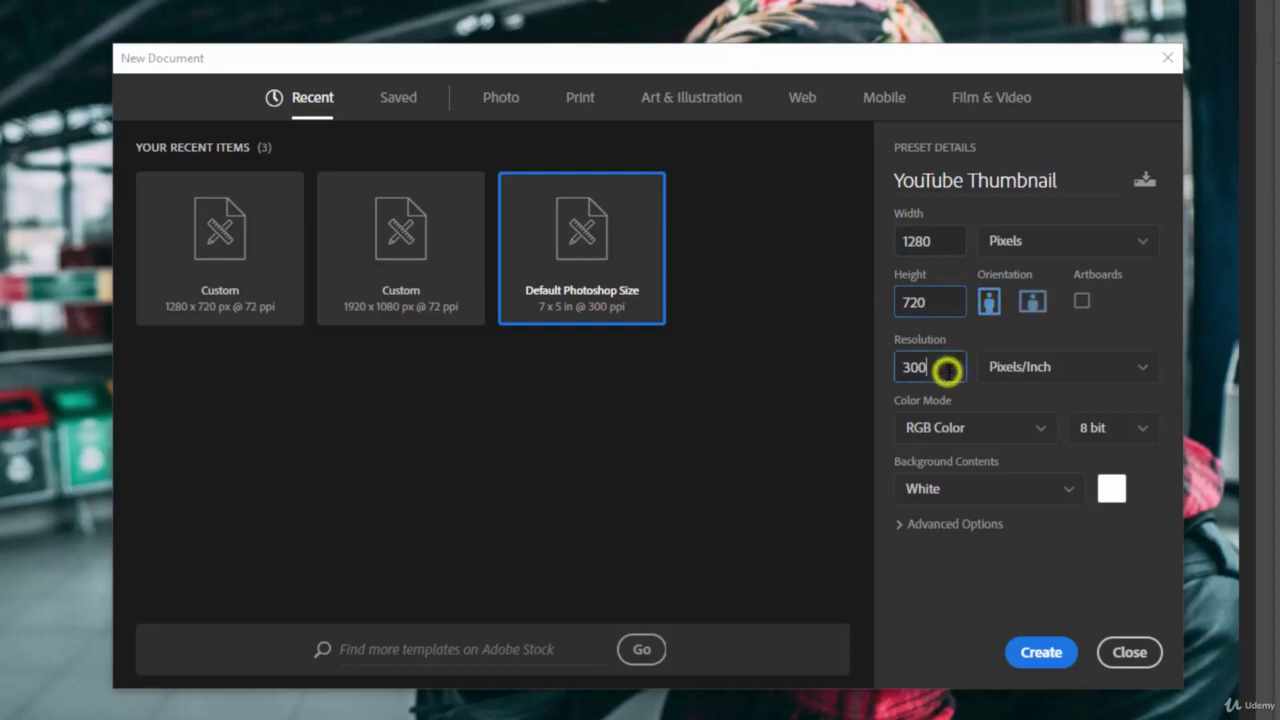
text(72)
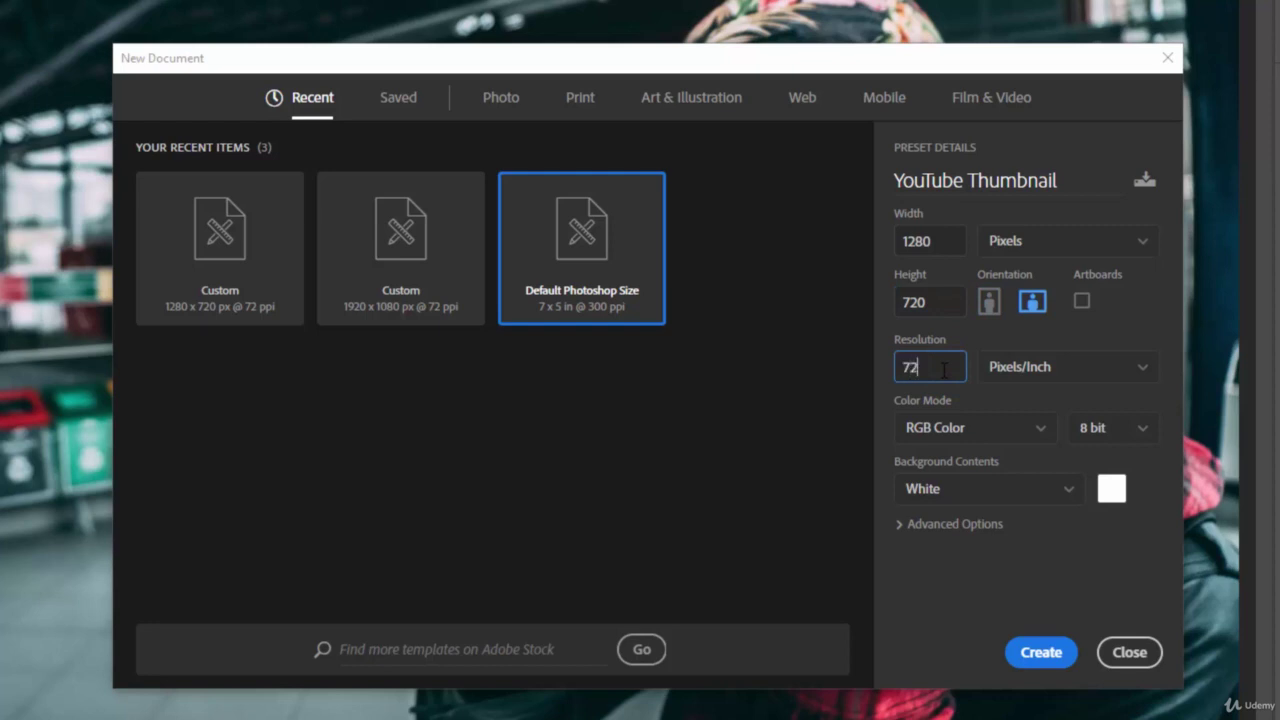
click(832, 371)
Set the background contents to Transparent and create the document.
click(1070, 494)
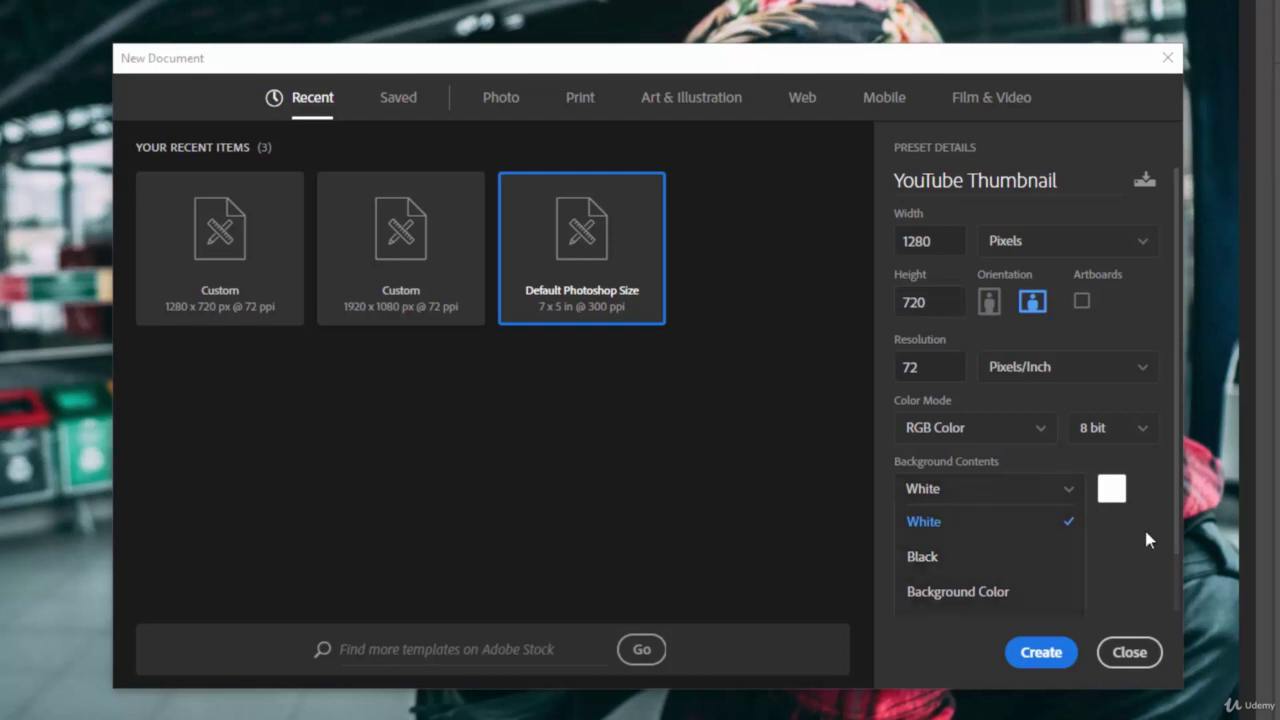
drag(1177, 472, 1174, 549)
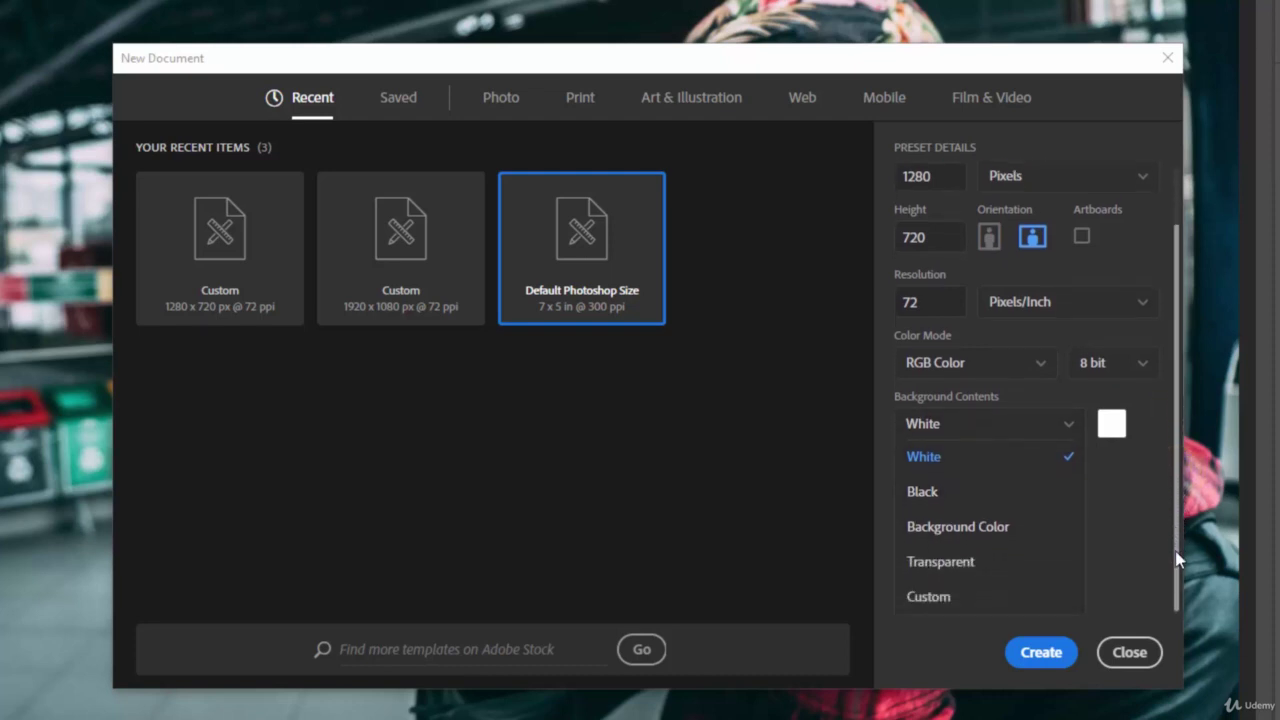
click(967, 567)
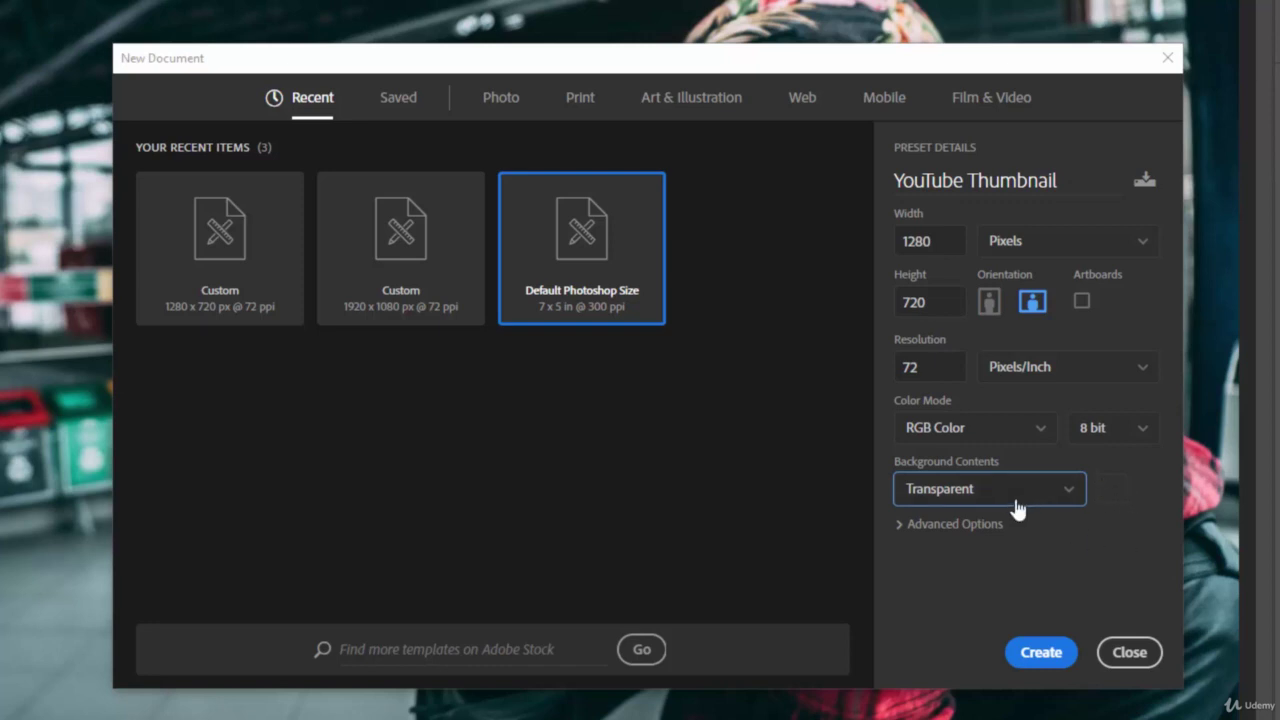
click(1040, 654)
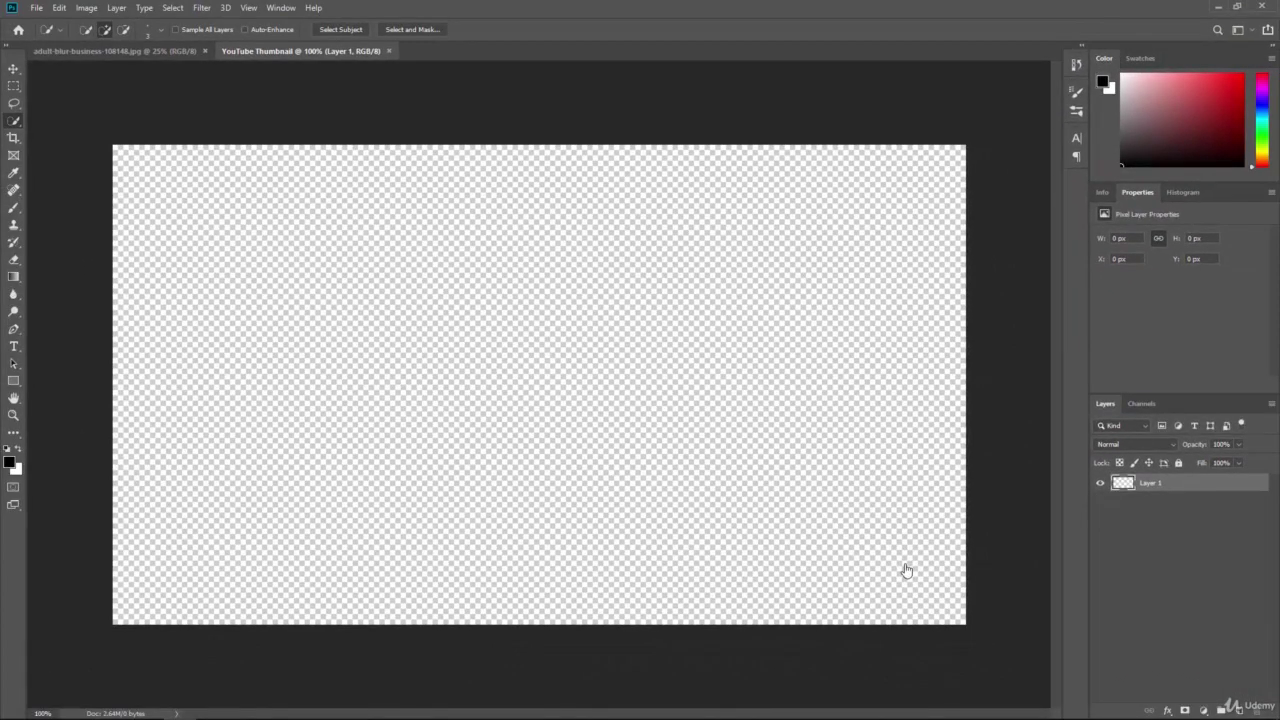
Activate the Move tool and deselect the layer to view the document's size and resolution properties.
click(1102, 192)
click(1137, 192)
click(14, 68)
click(546, 294)
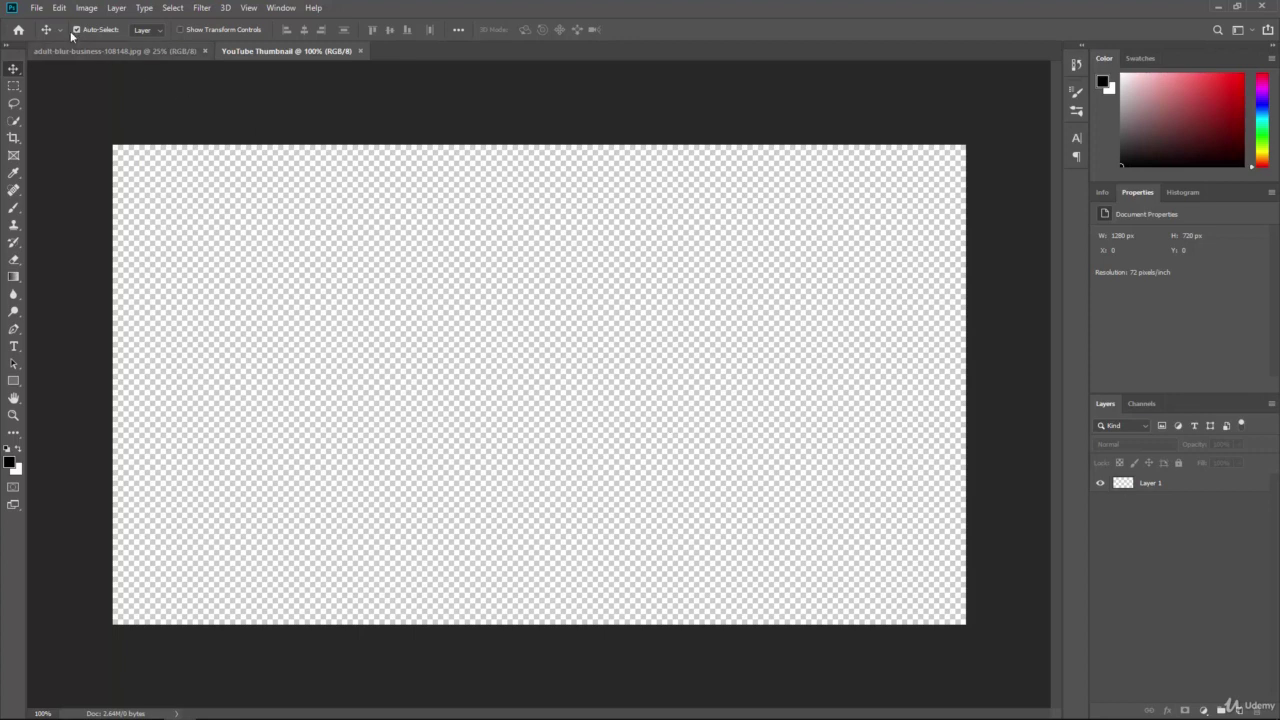
Save the document as YouTube Thumbnail.psd in the Files folder with maximum compatibility, and stop the format options from showing again.
click(34, 8)
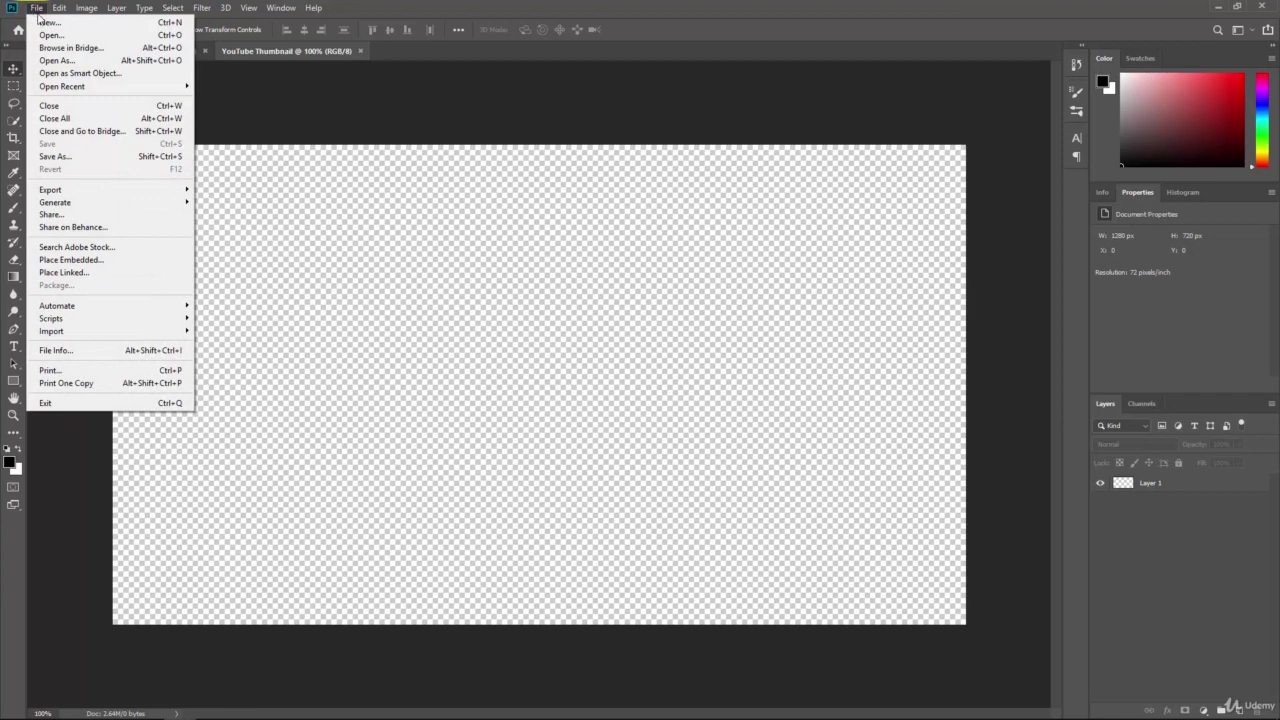
click(93, 158)
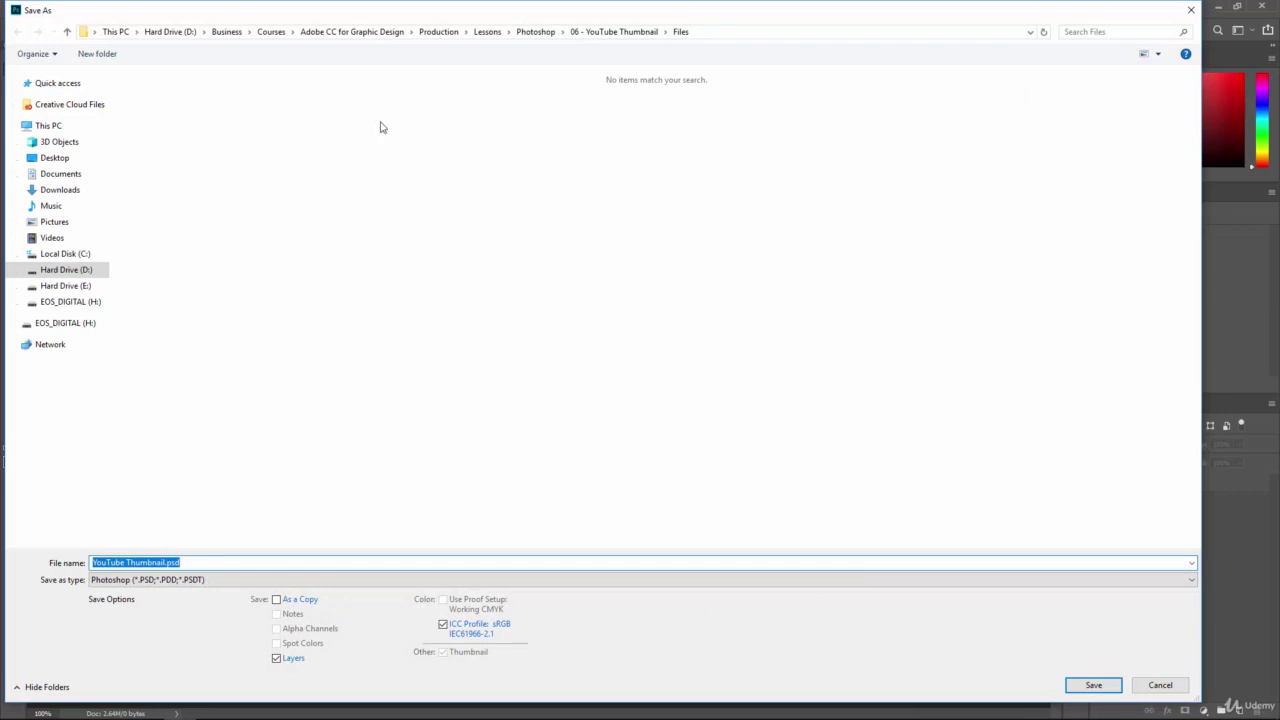
click(215, 563)
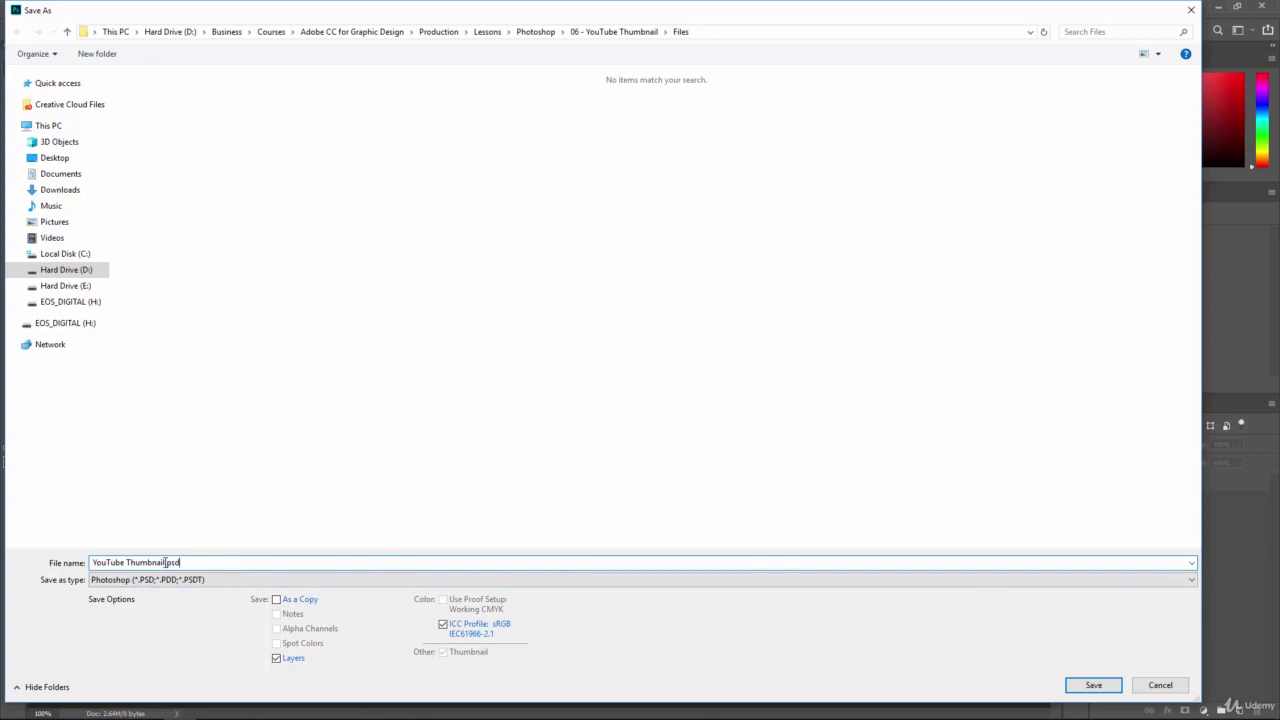
drag(166, 563, 88, 556)
click(183, 563)
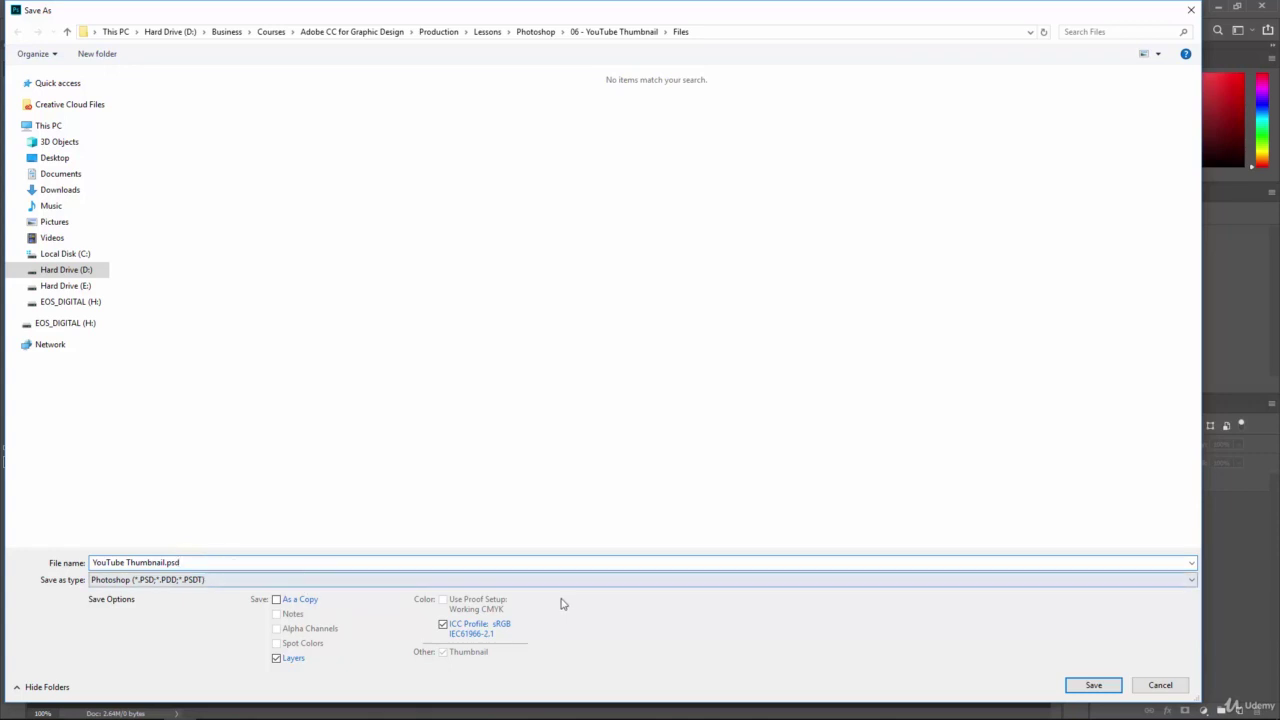
click(1093, 686)
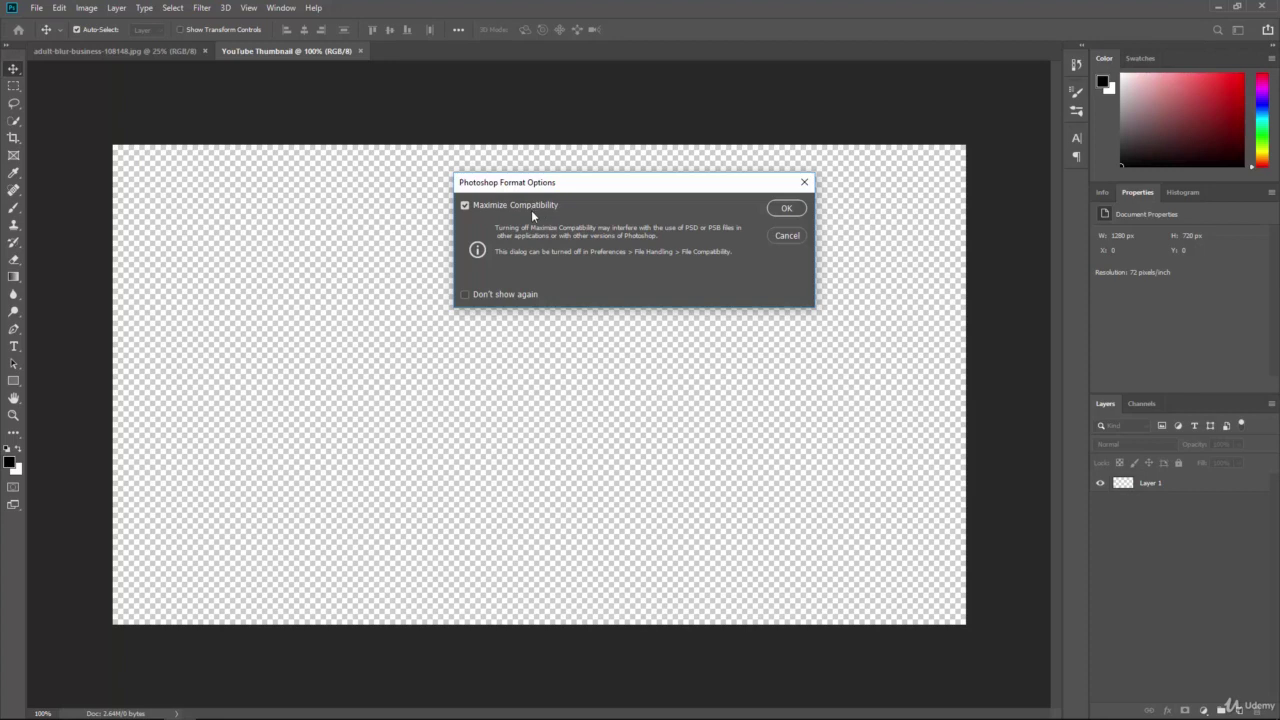
click(465, 295)
click(786, 208)
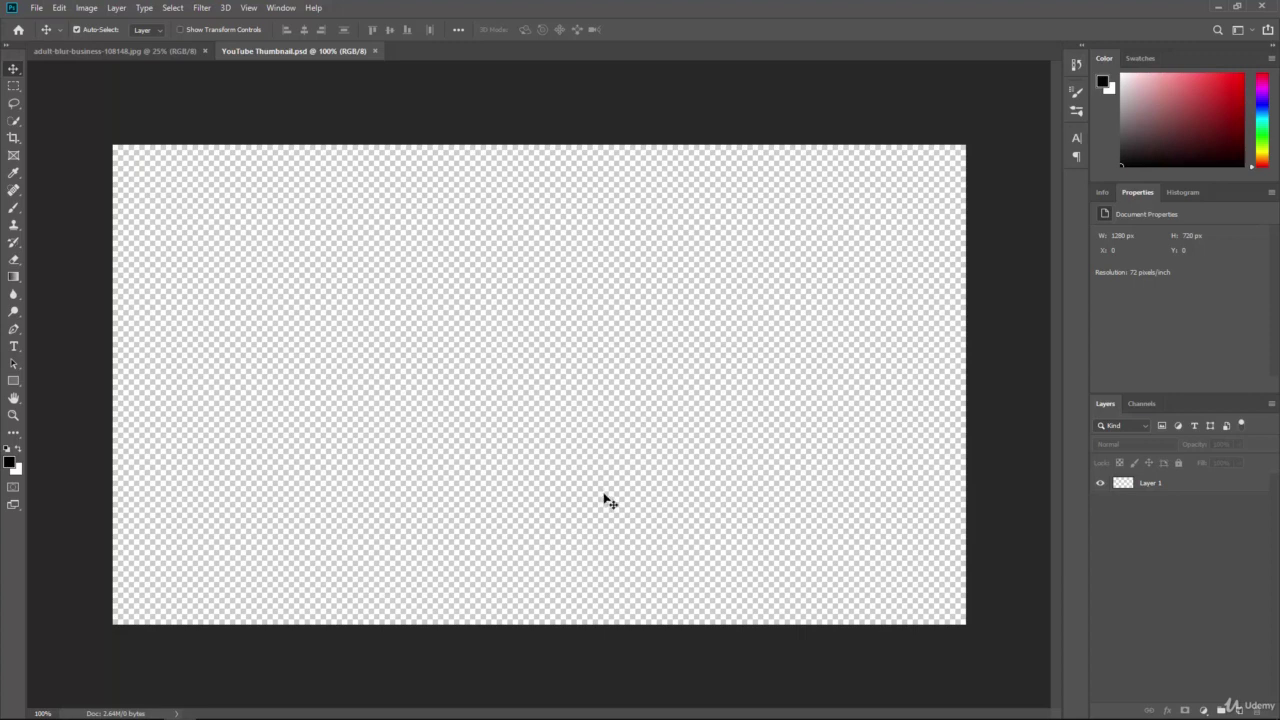
click(37, 8)
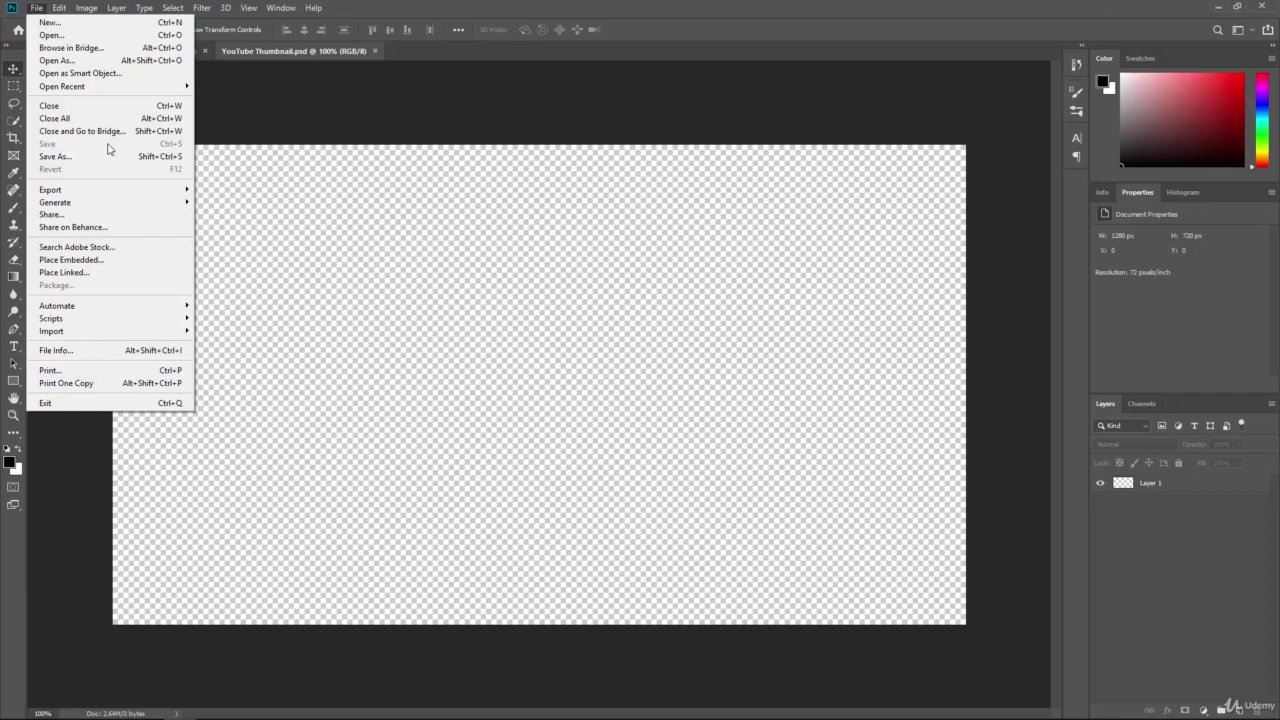
click(292, 100)
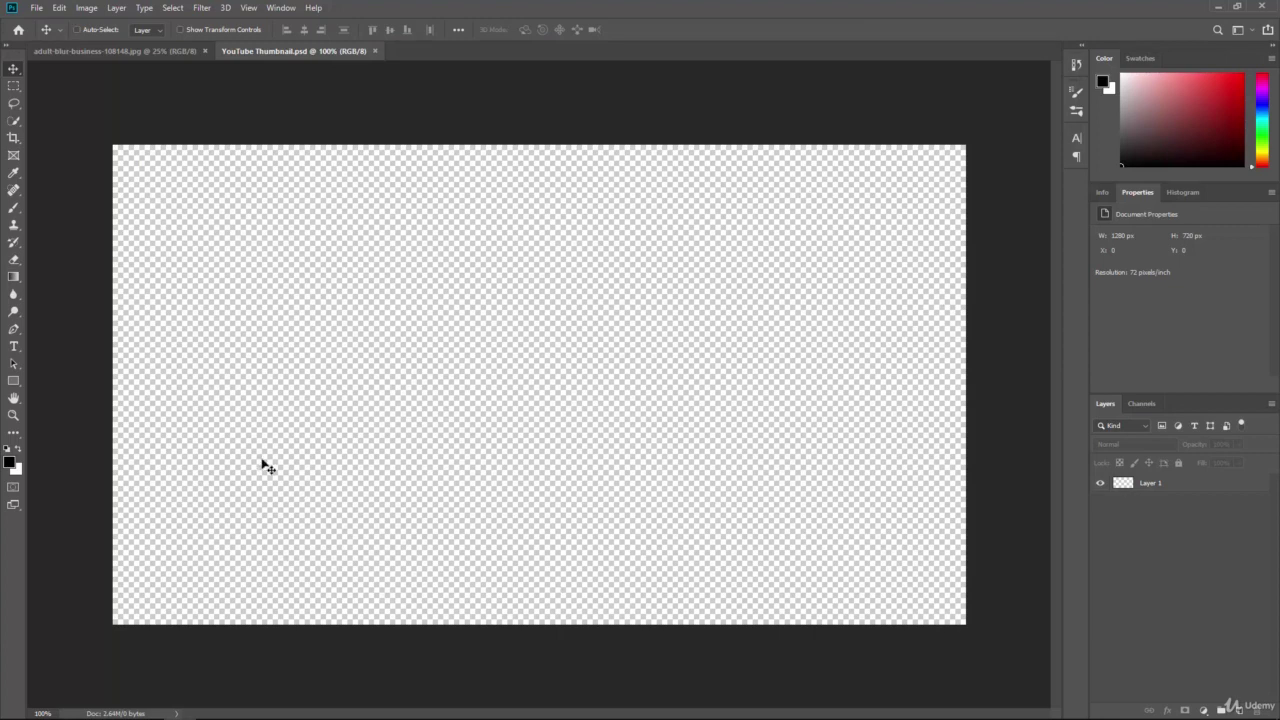
key(ctrl+plus)
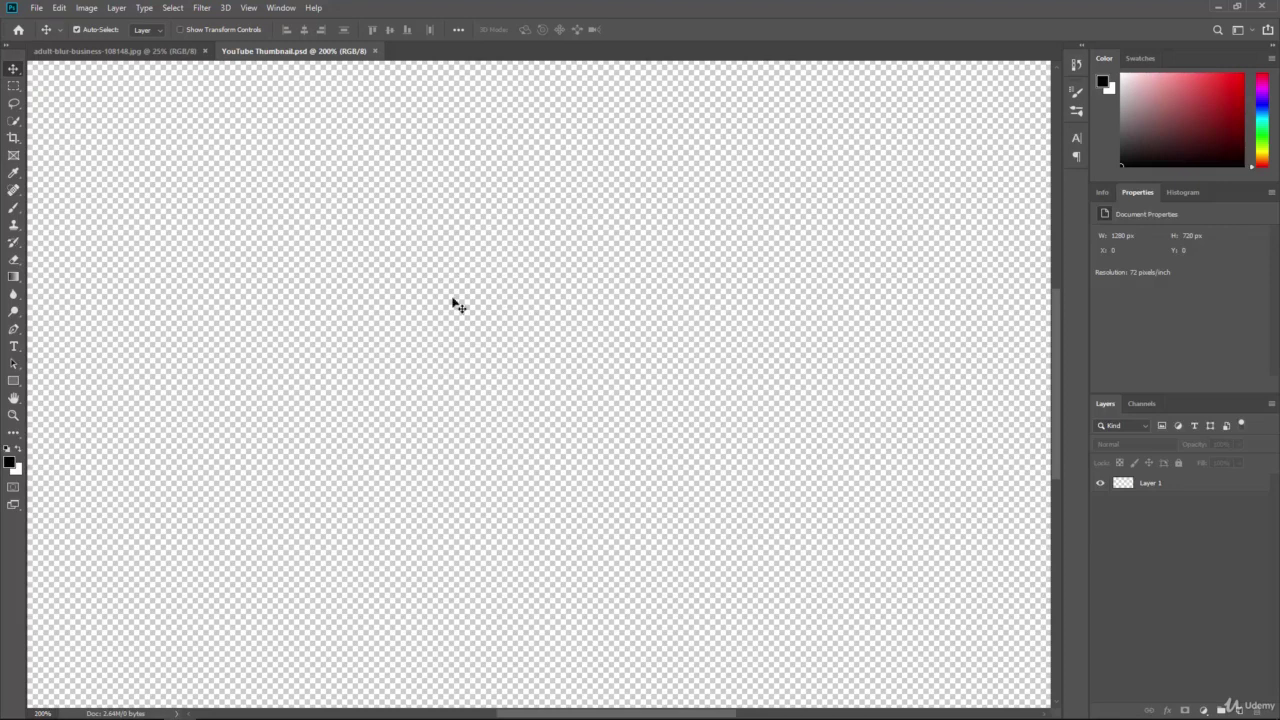
key(ctrl+minus)
key(ctrl+minus)
key(ctrl+minus)
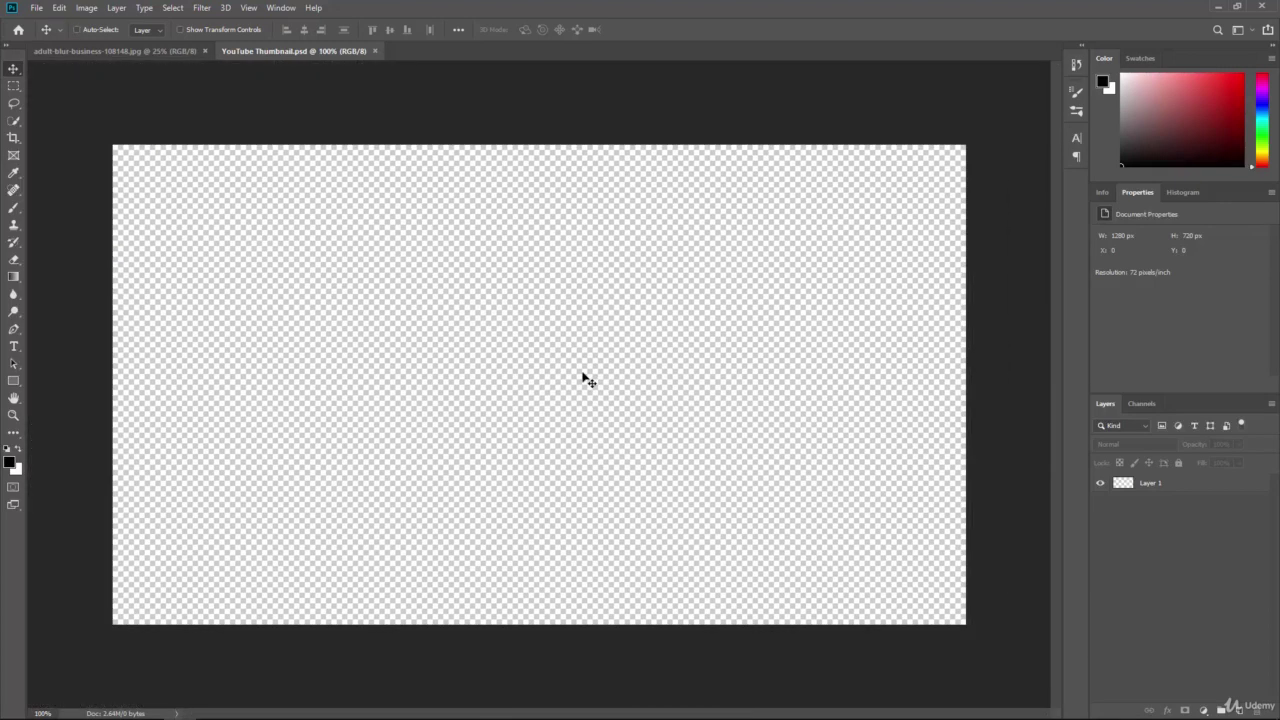
Copy the Background layer of the adult-blur-business-108148.jpg photo into the YouTube Thumbnail.psd document.
key(ctrl+minus)
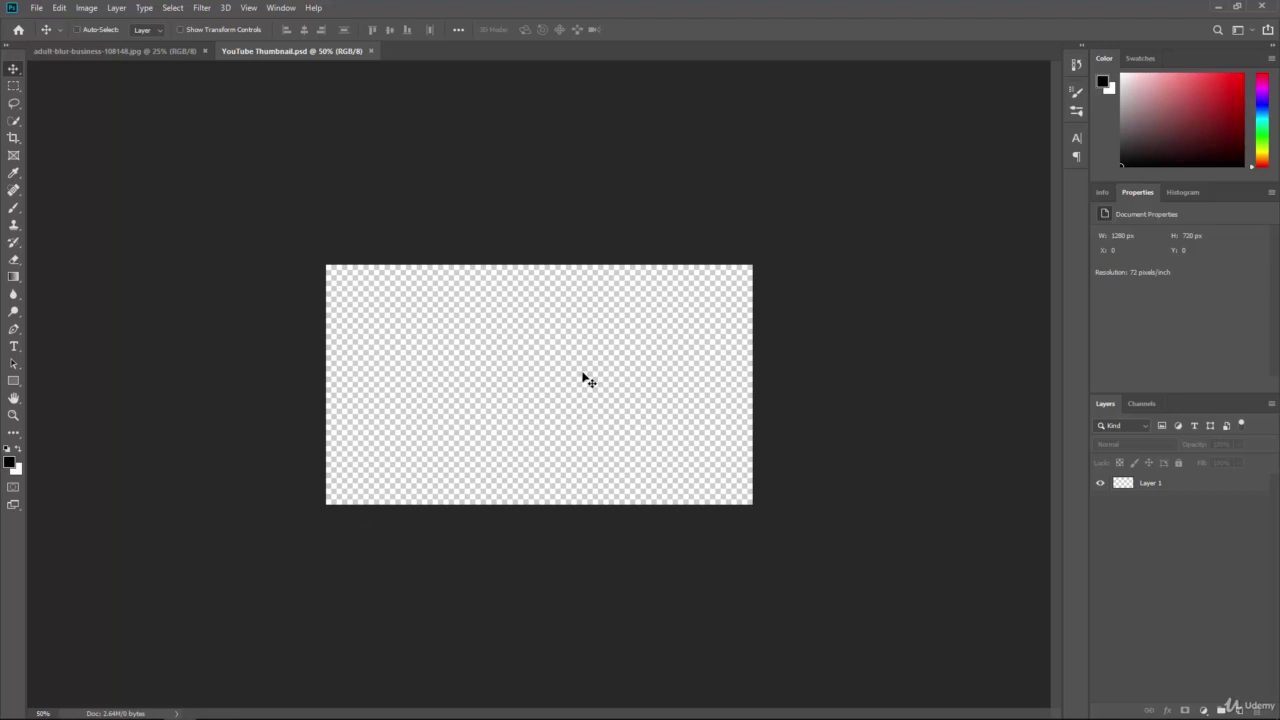
key(ctrl+1)
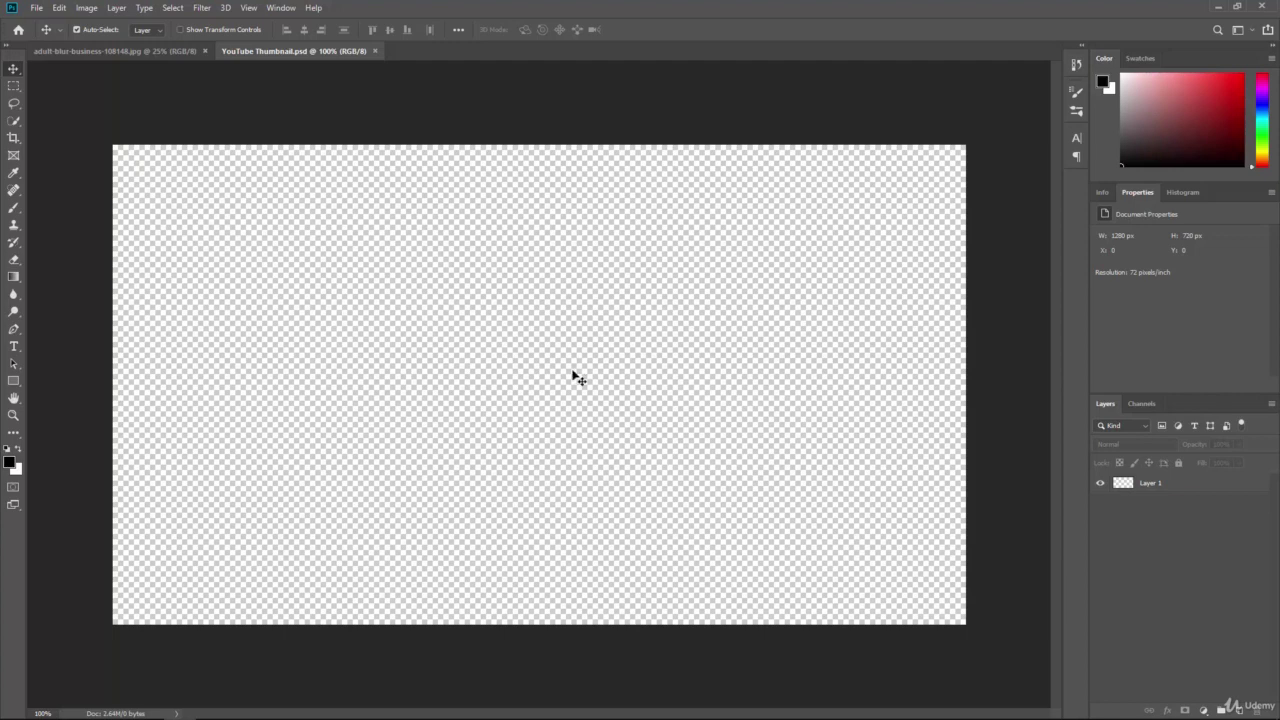
click(108, 52)
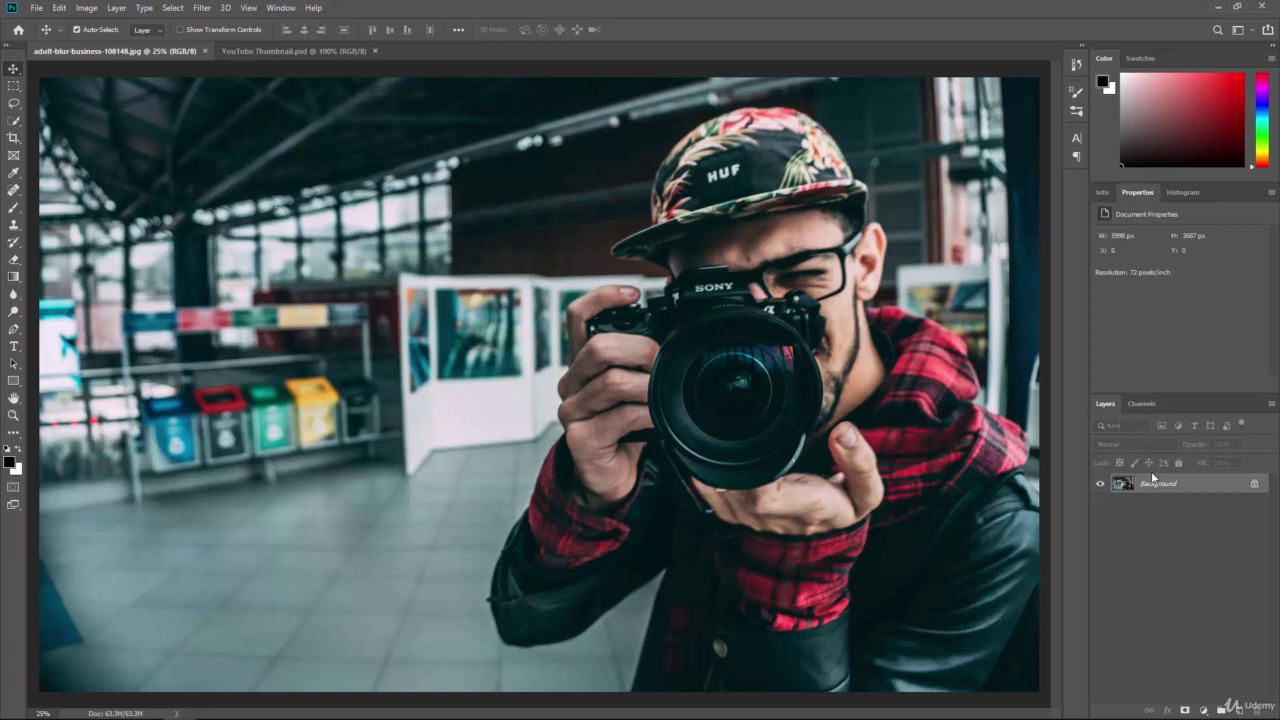
click(1197, 487)
drag(1192, 487, 311, 158)
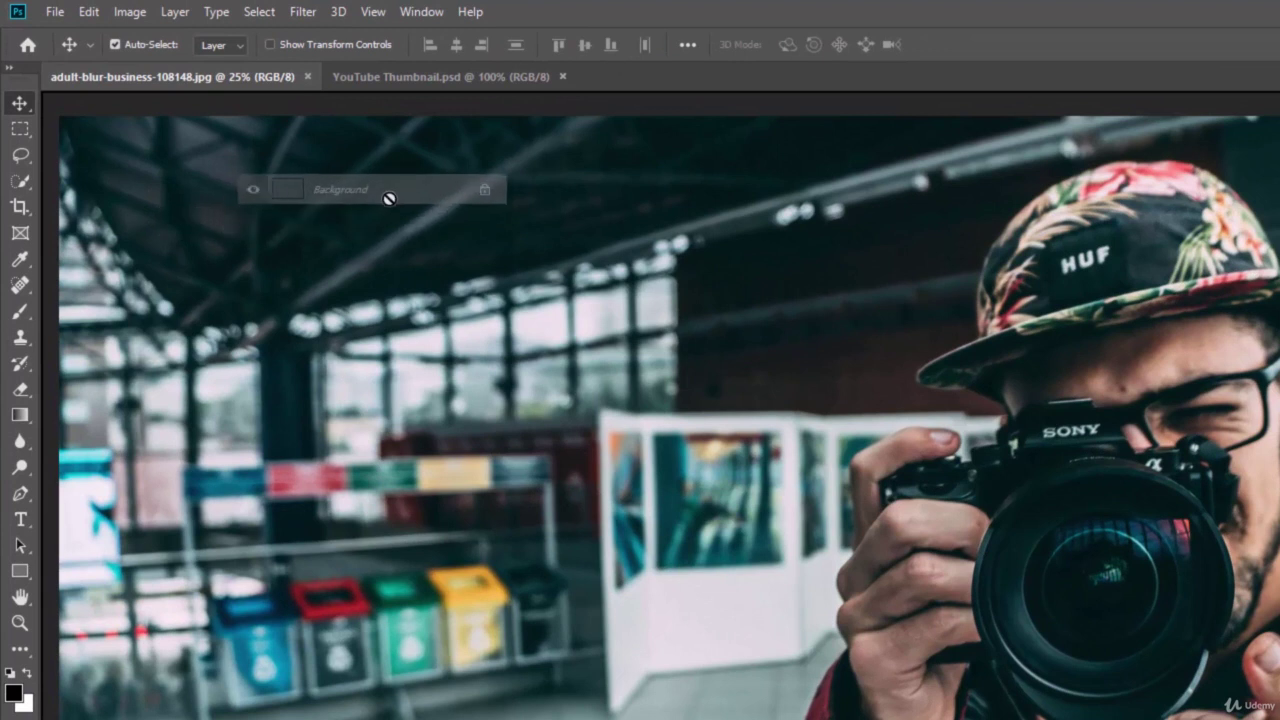
drag(389, 198, 540, 383)
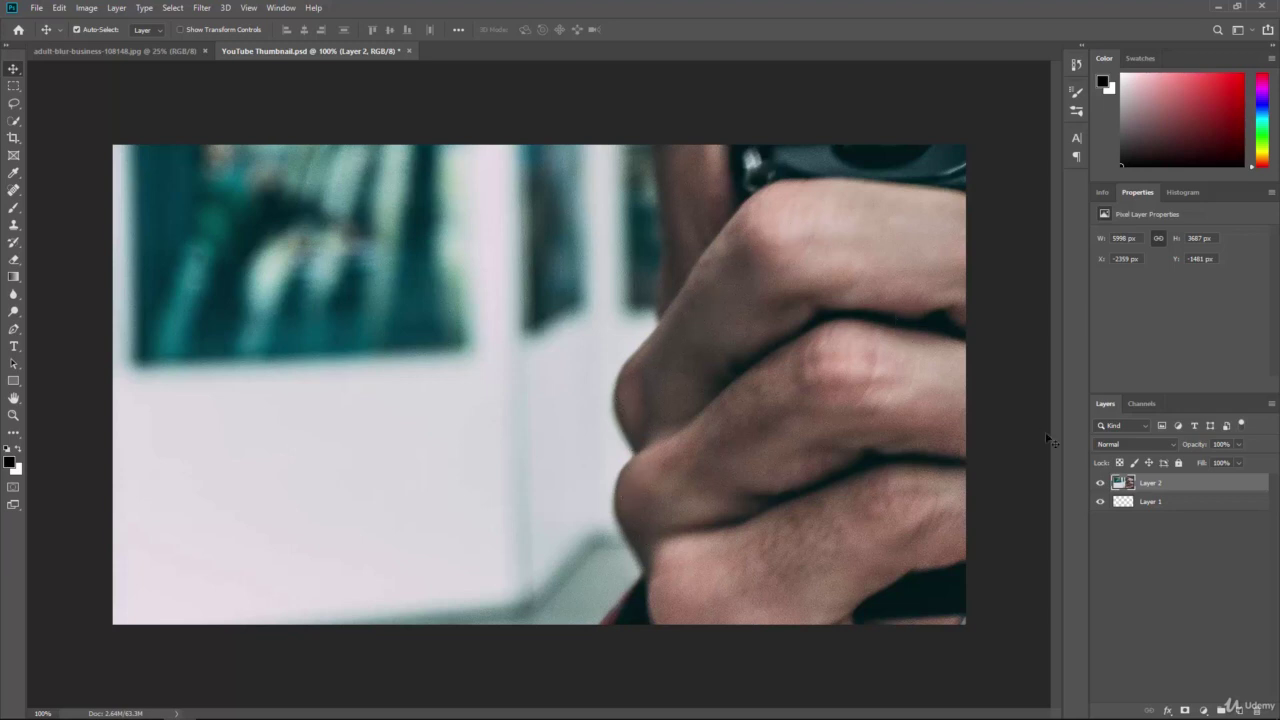
Rename the imported photo layer as Original.
double_click(1151, 482)
text(Original)
key(Return)
Delete the empty Layer 1 from the thumbnail document and close the source photo.
click(1181, 504)
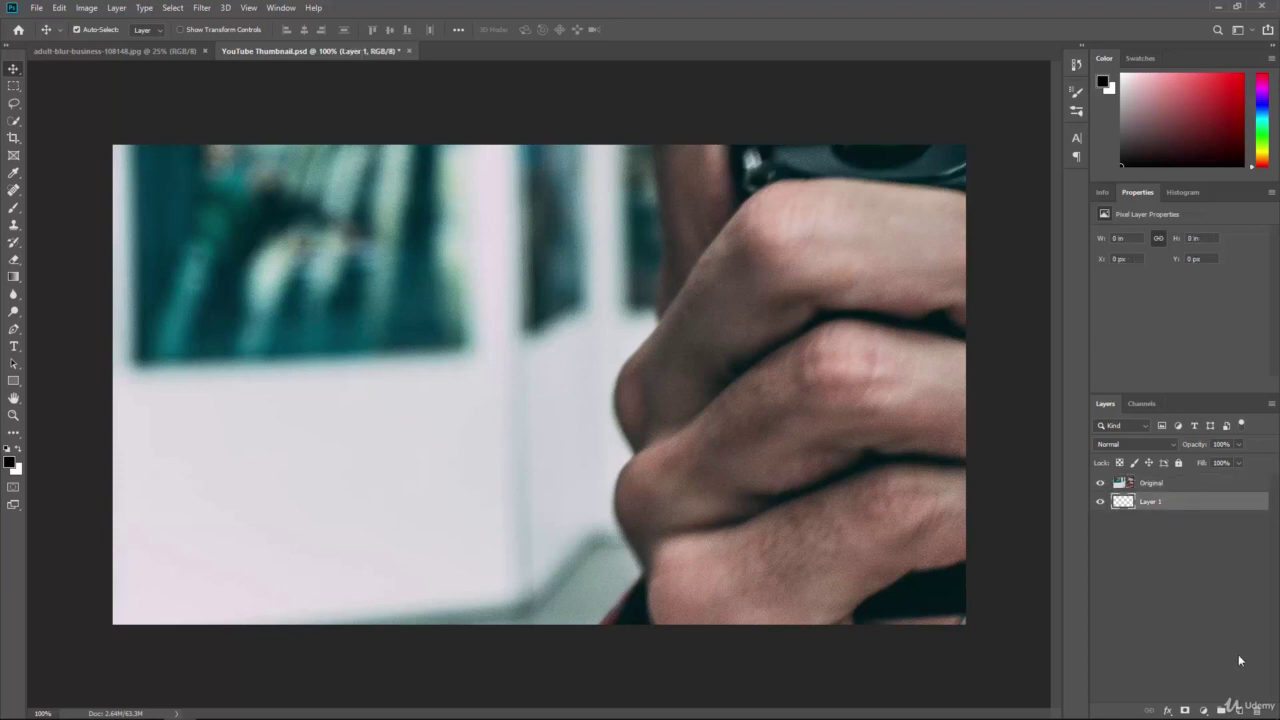
click(1258, 710)
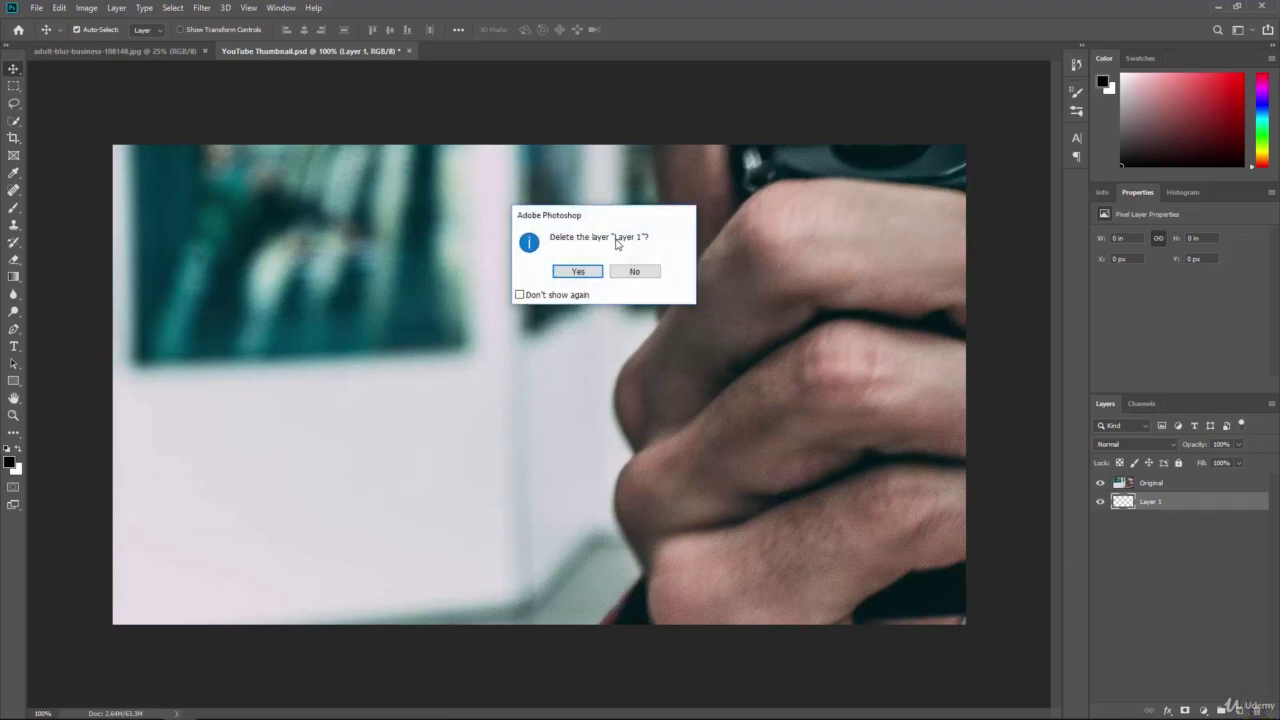
click(575, 272)
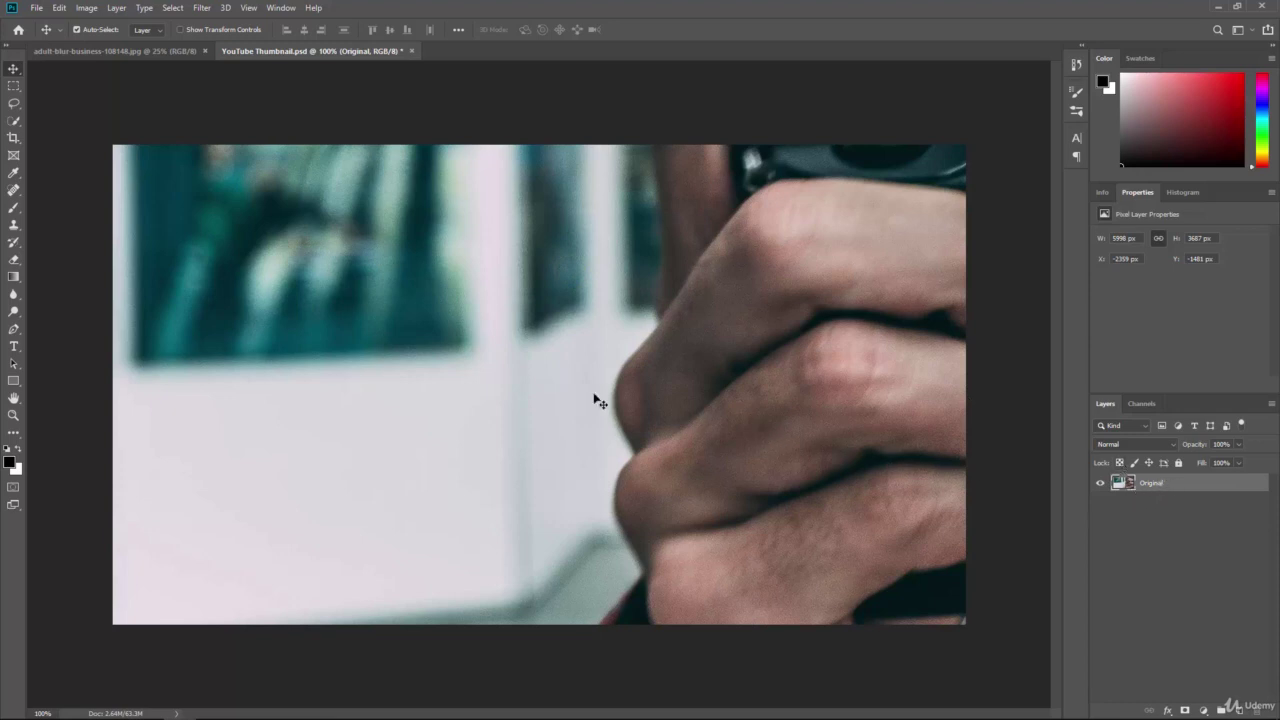
click(158, 50)
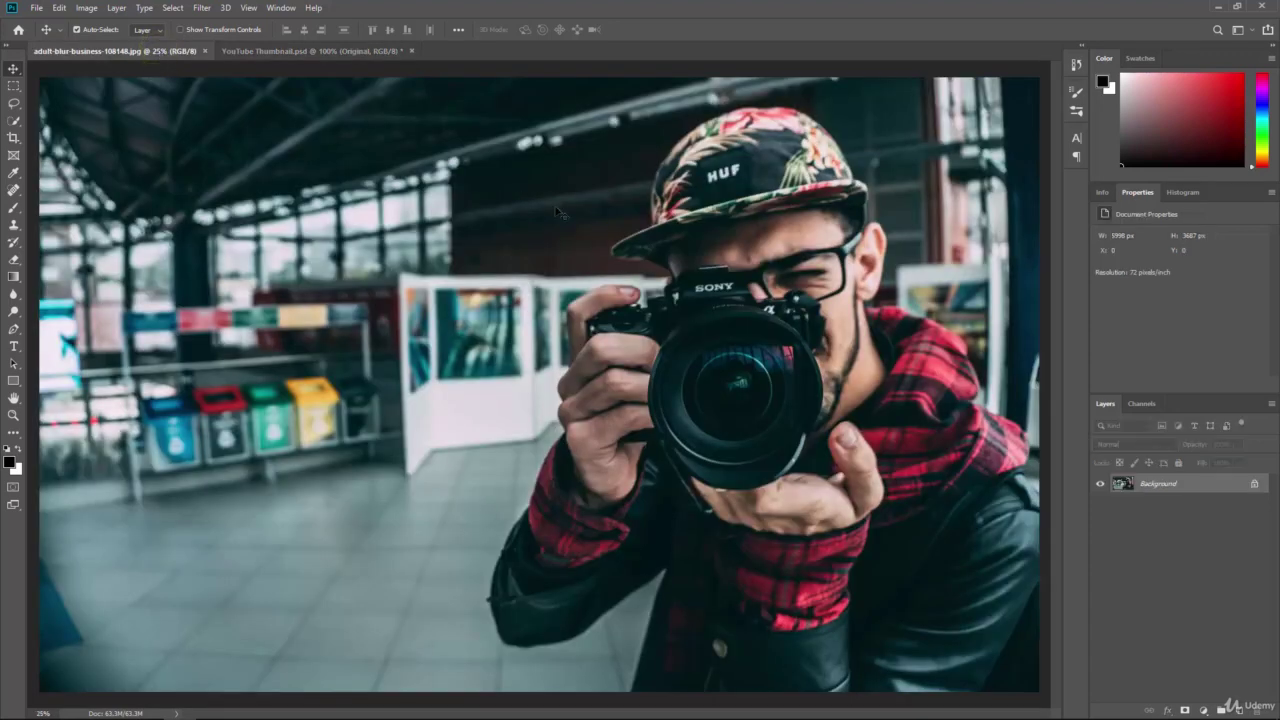
click(206, 51)
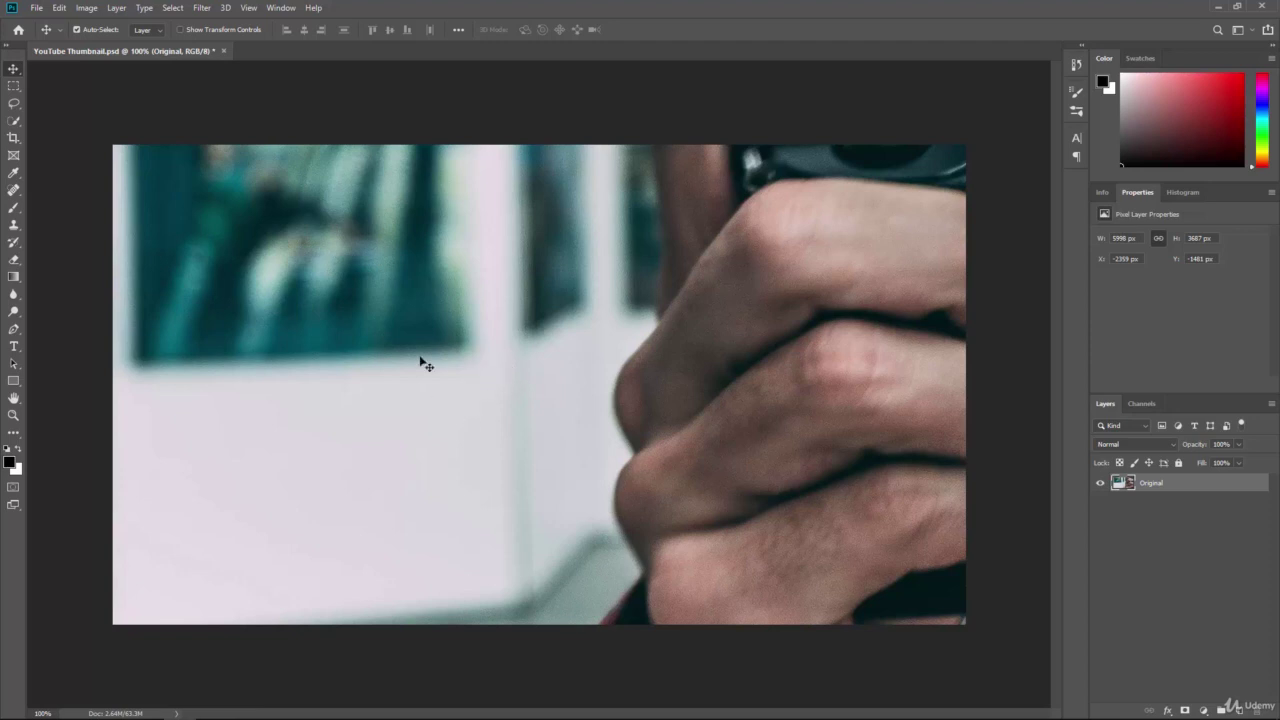
Scale the Original layer down proportionally to about 23% so that it slightly overhangs the canvas on all sides.
click(60, 8)
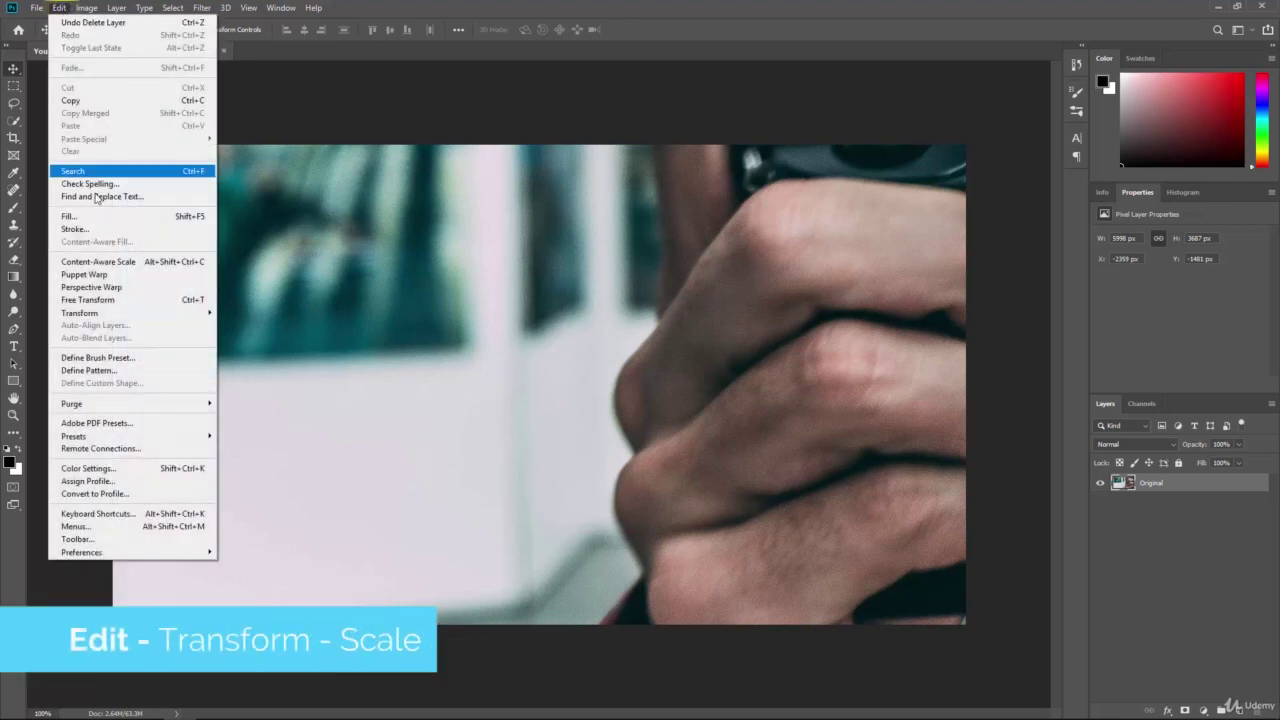
mouse_move(104, 318)
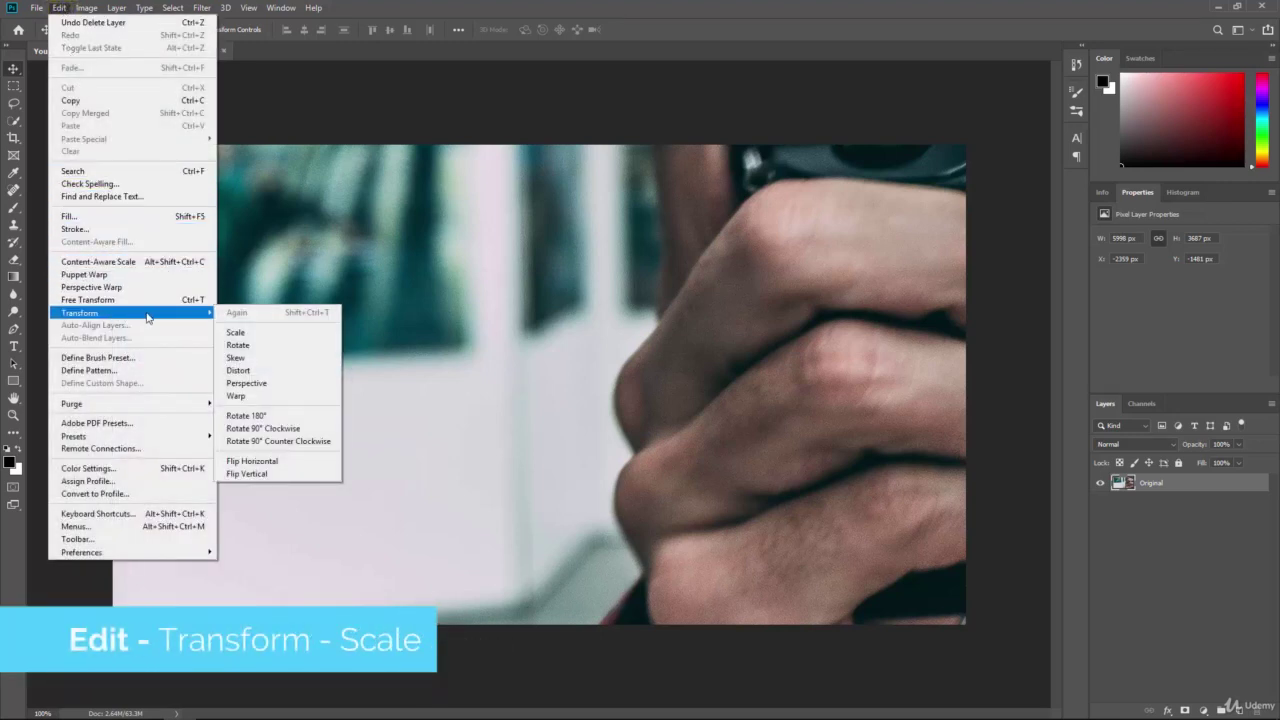
click(266, 335)
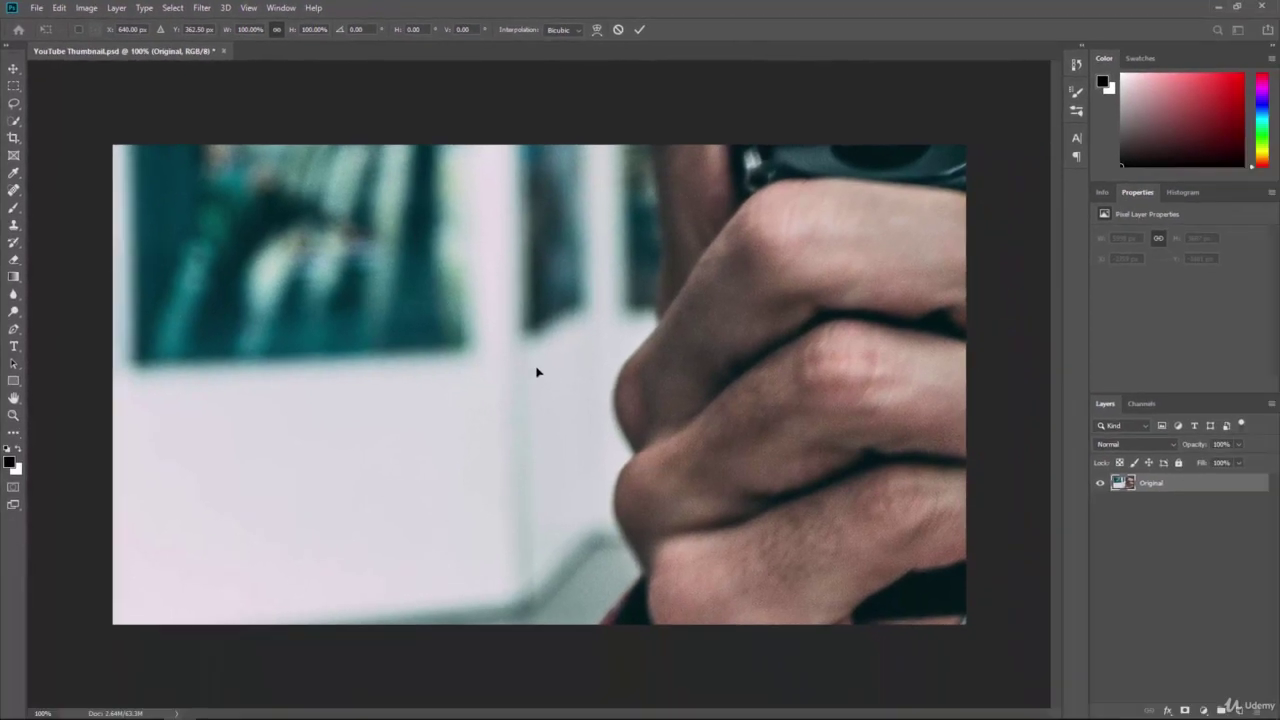
key(ctrl+minus)
key(ctrl+minus)
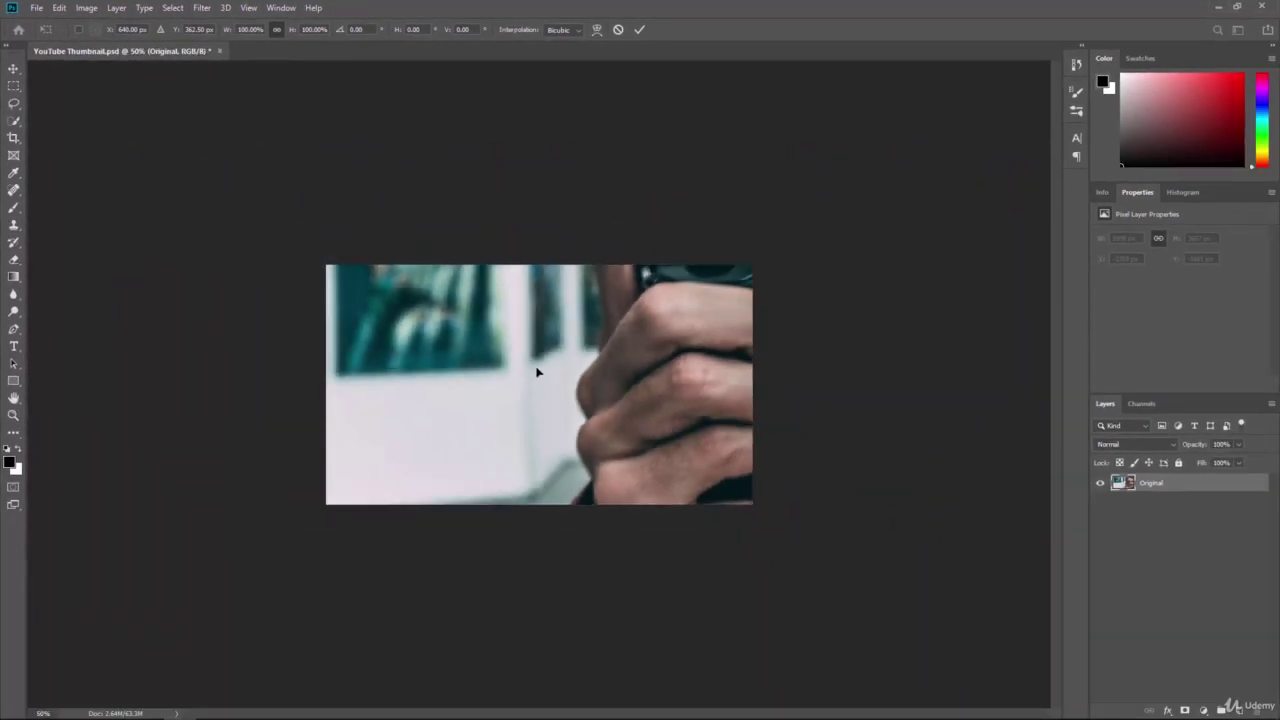
key(ctrl+minus)
key(ctrl+minus)
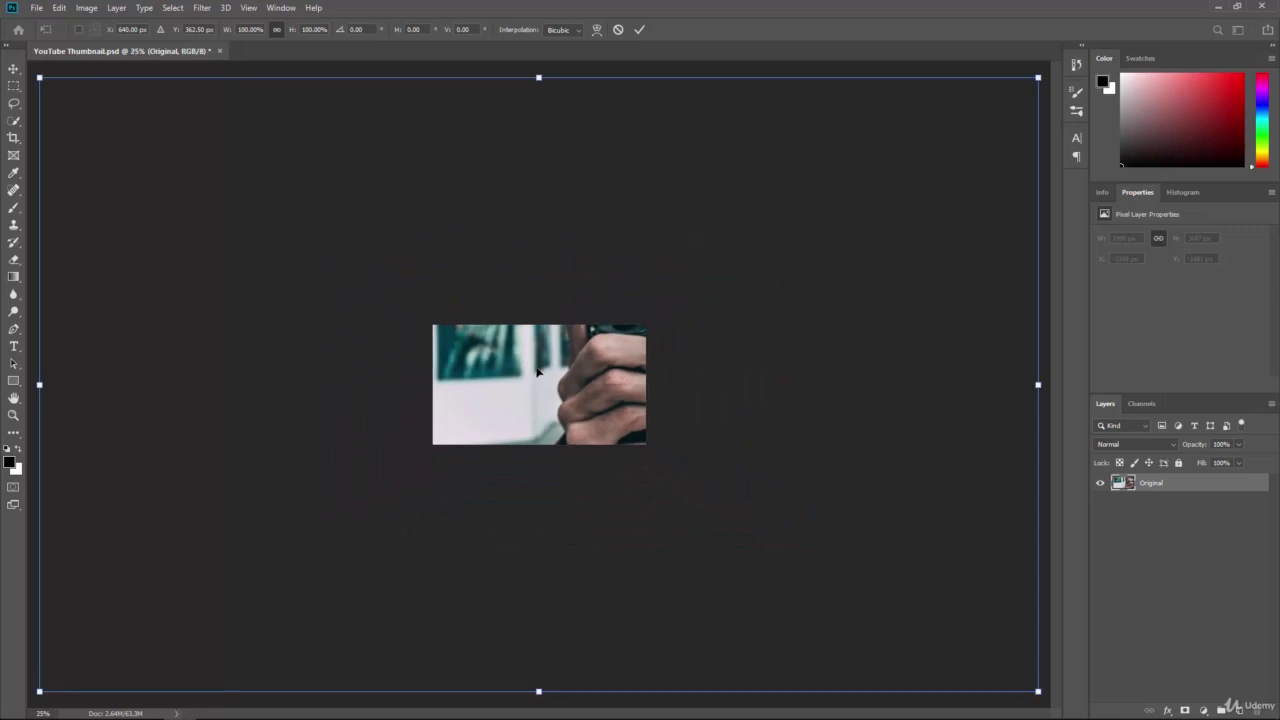
key(ctrl+minus)
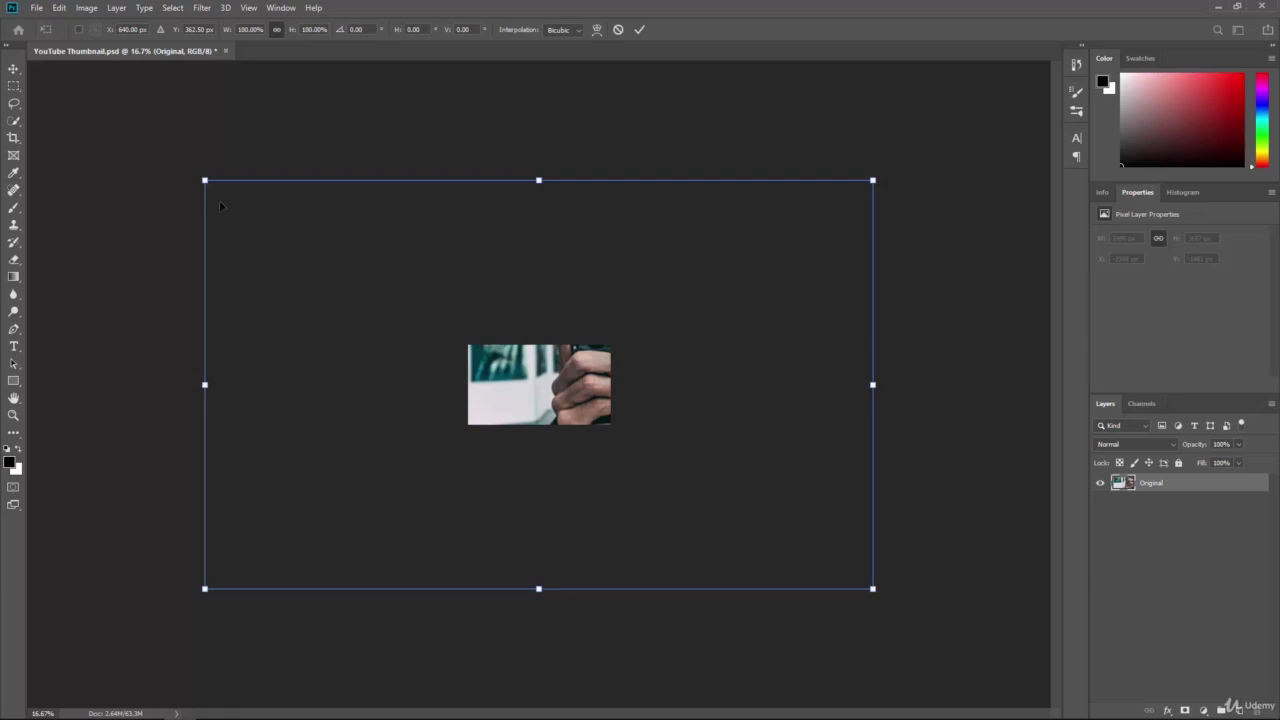
drag(203, 177, 448, 348)
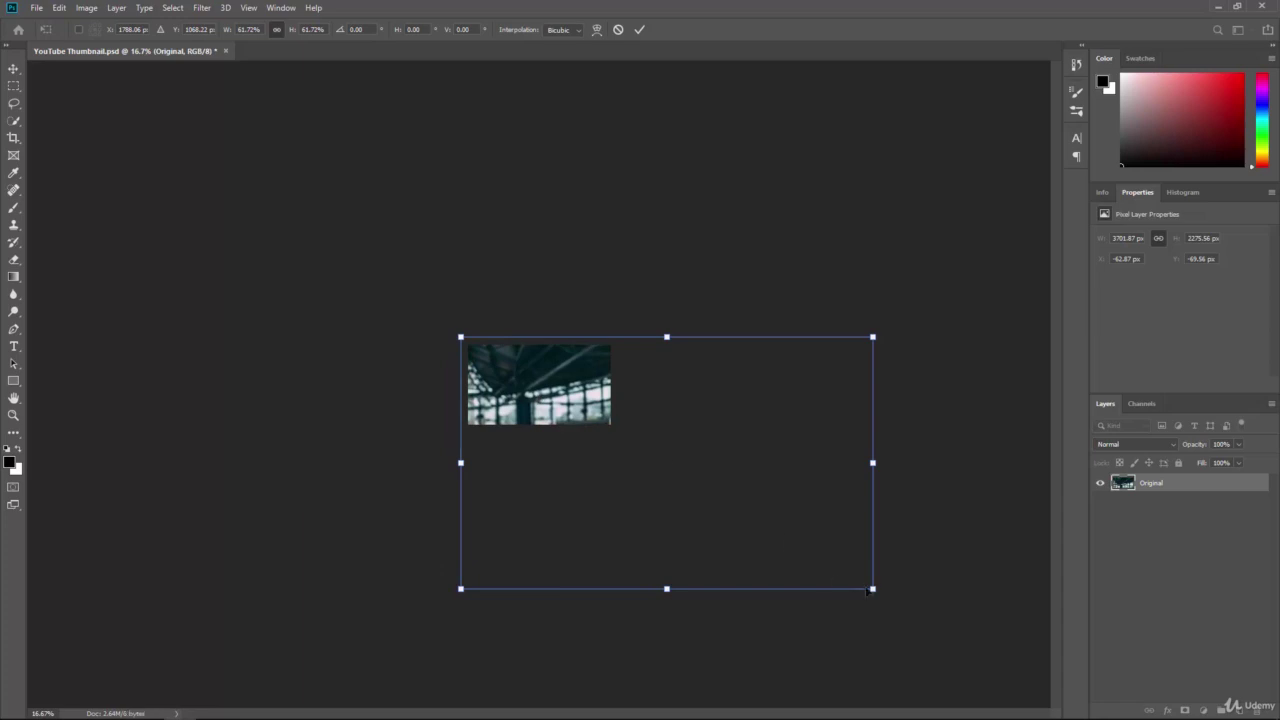
drag(872, 588, 627, 447)
drag(617, 437, 614, 431)
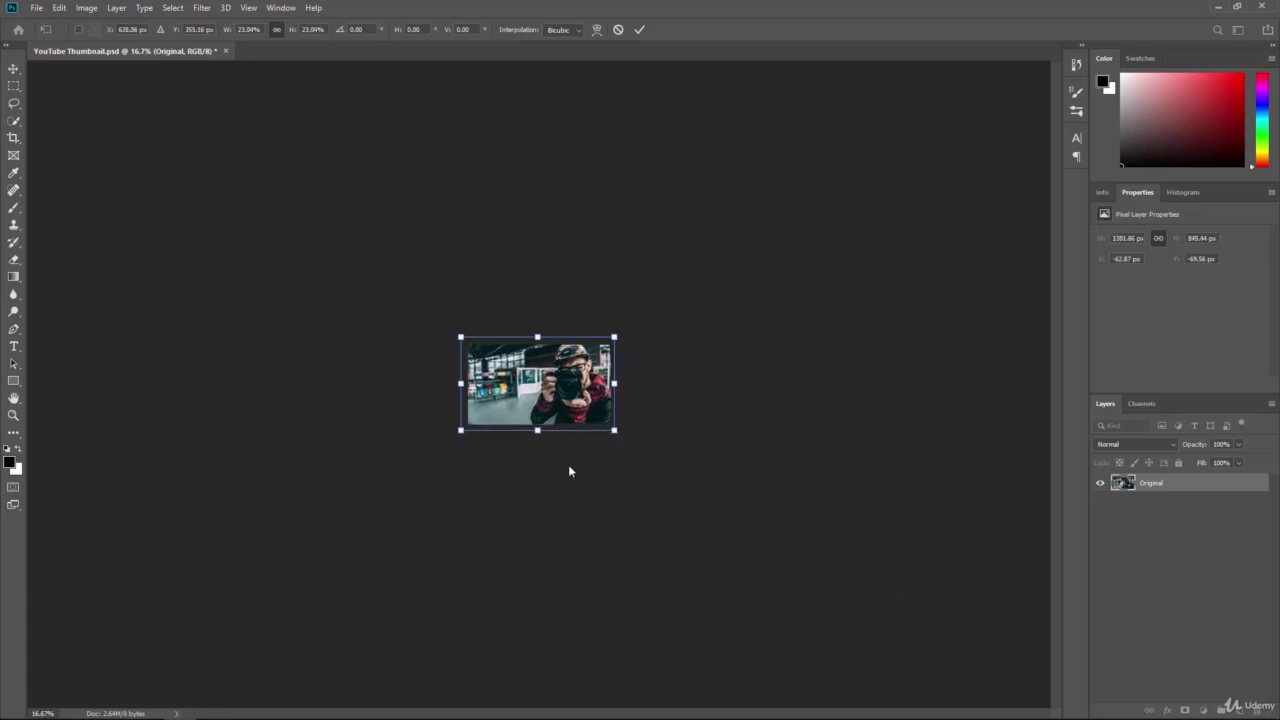
Refine the photo's scale to about 21.4% so that its sides line up with the canvas width.
key(ctrl+plus)
key(ctrl+plus)
key(ctrl+plus)
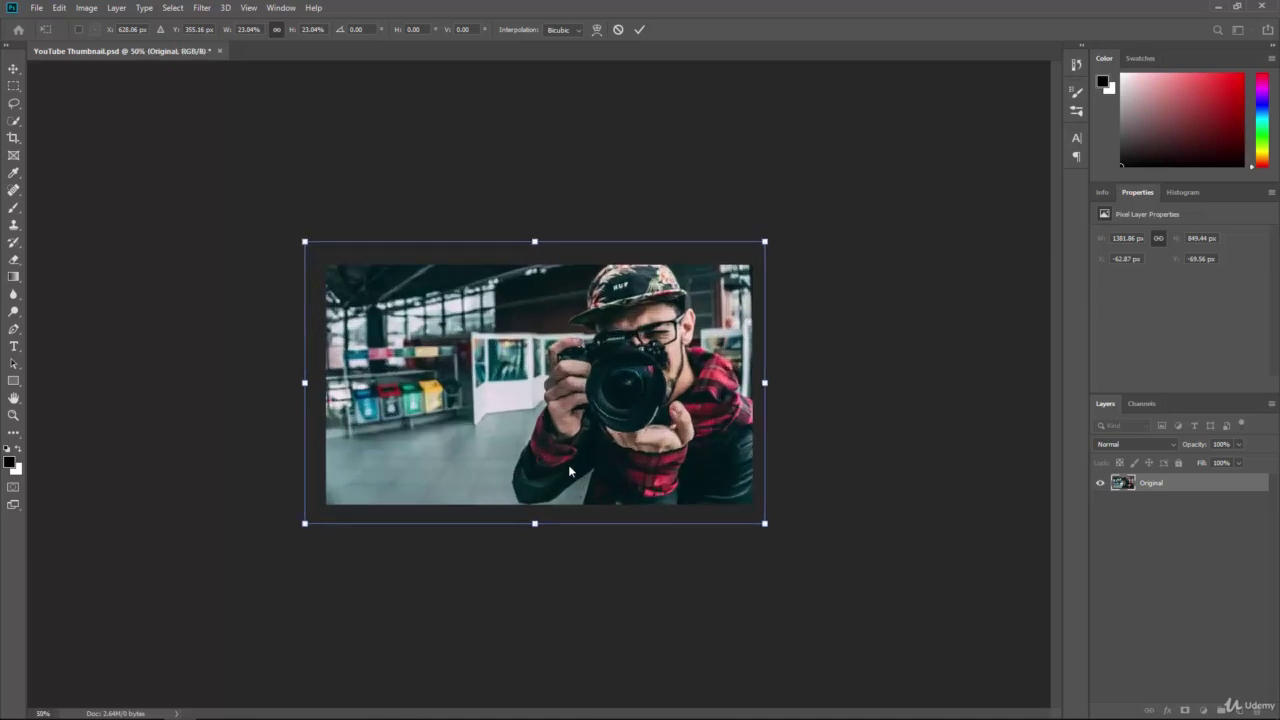
key(ctrl+plus)
key(ctrl+plus)
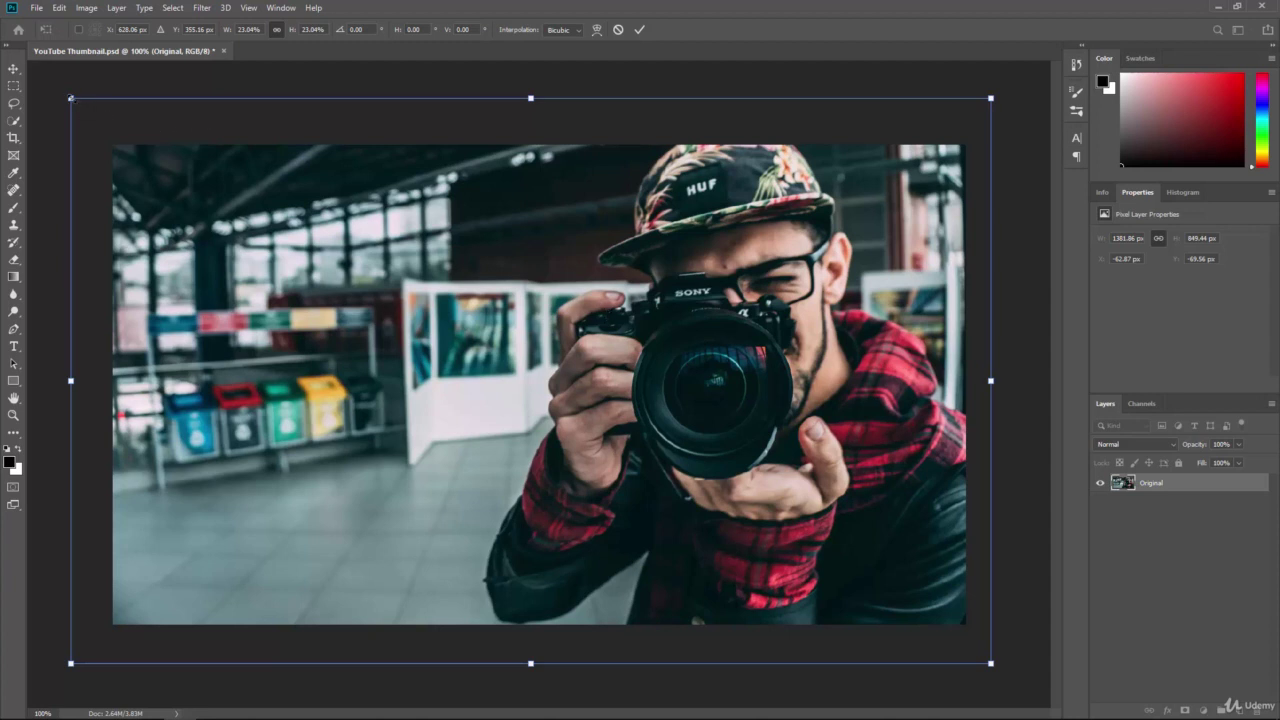
drag(71, 98, 111, 124)
drag(991, 125, 966, 139)
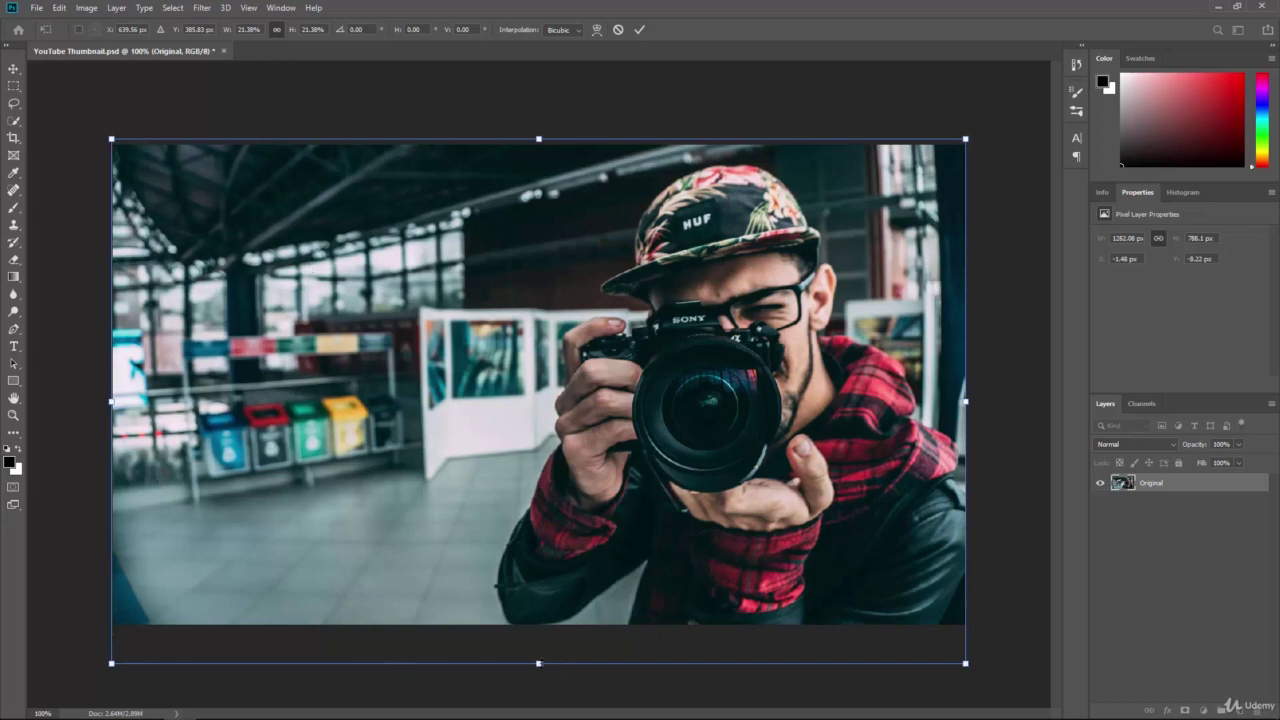
drag(539, 664, 537, 627)
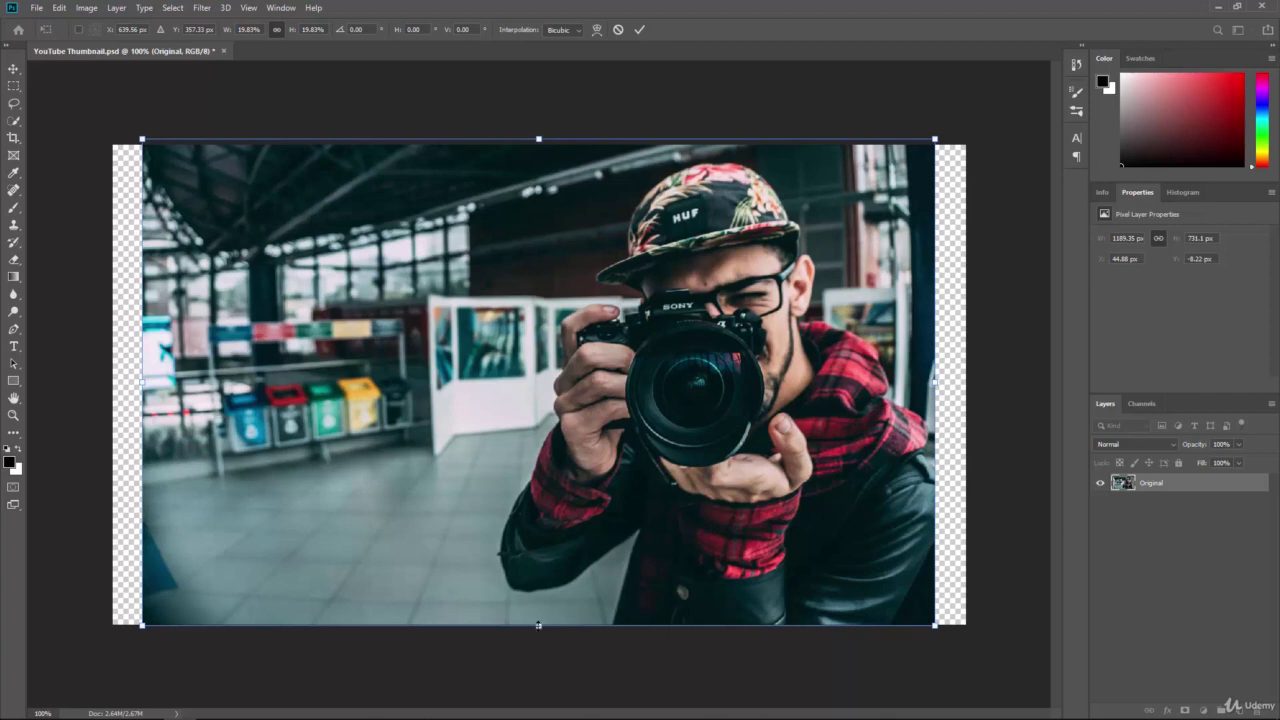
drag(538, 625, 538, 665)
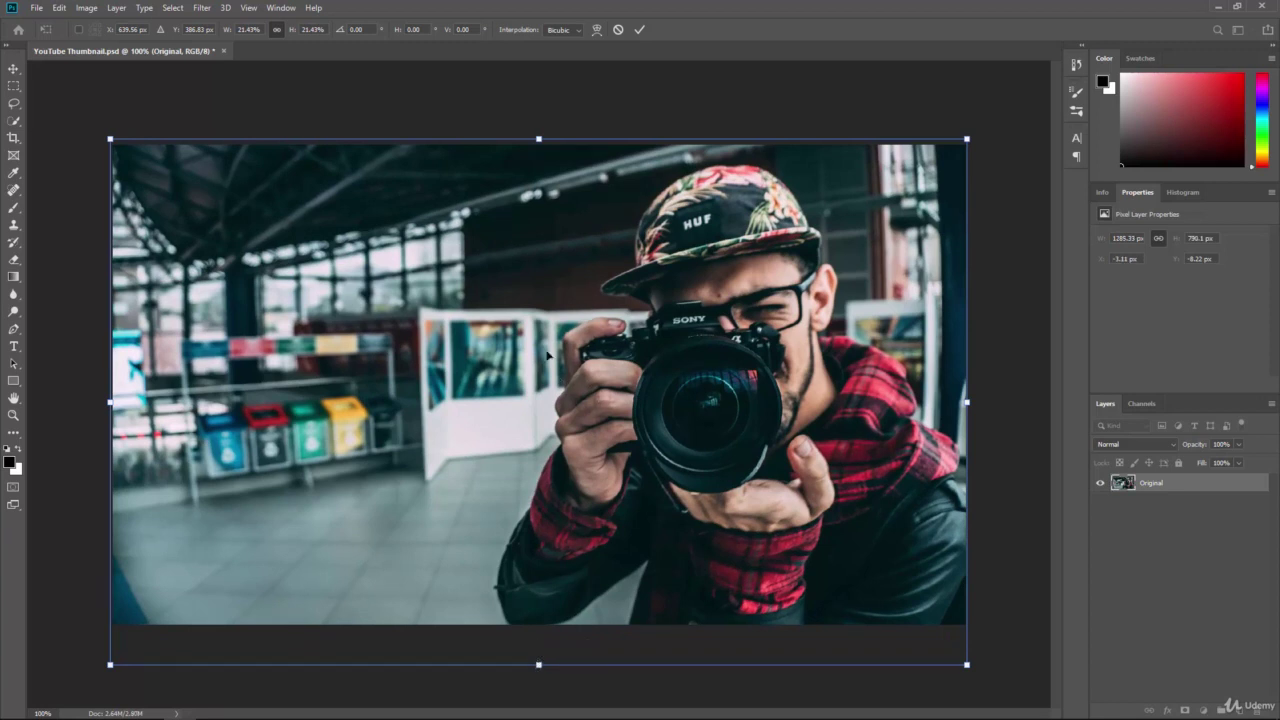
Centre the photo horizontally, place its upper edge about 47 px above the canvas, and apply the transform.
drag(547, 344, 544, 338)
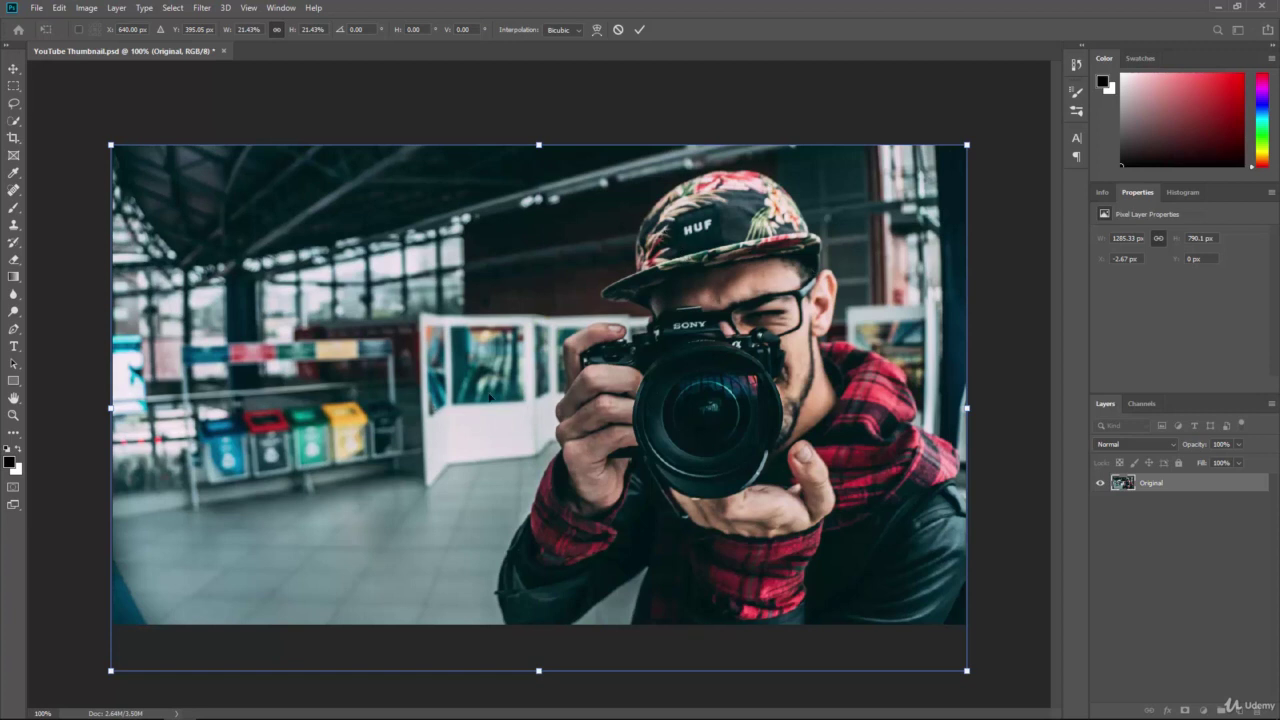
click(614, 411)
drag(614, 411, 615, 392)
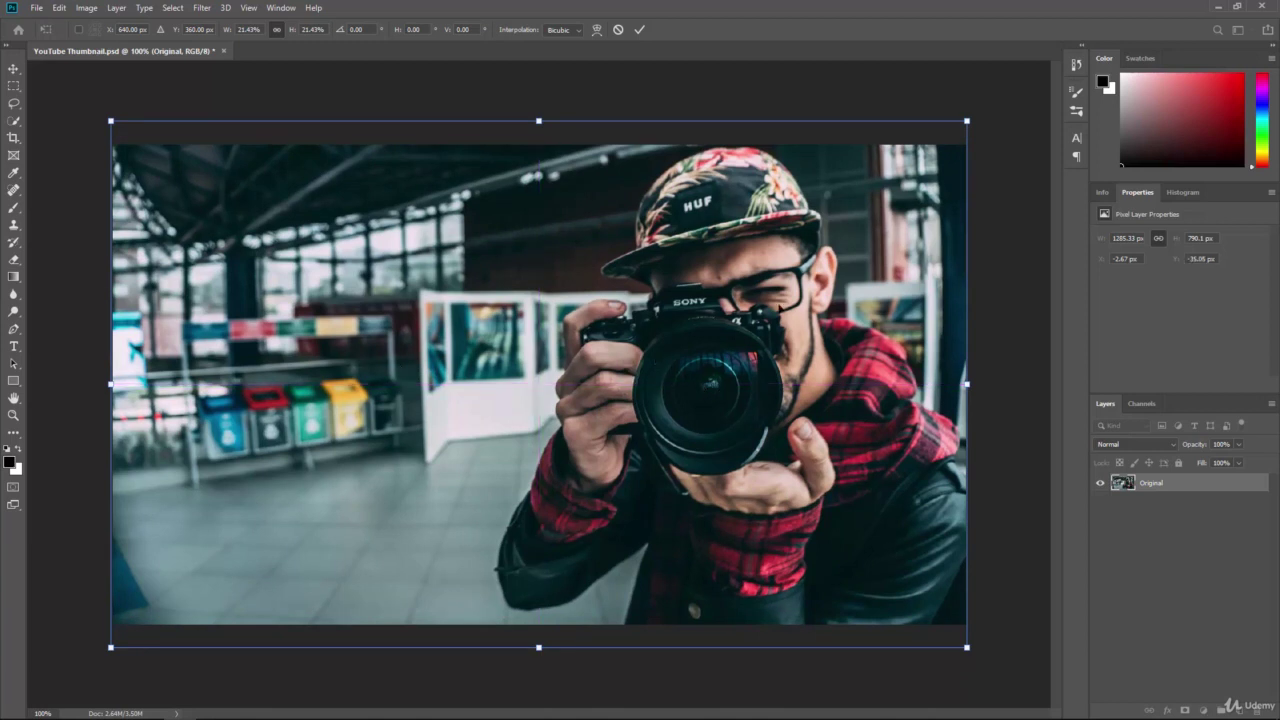
drag(604, 453, 604, 424)
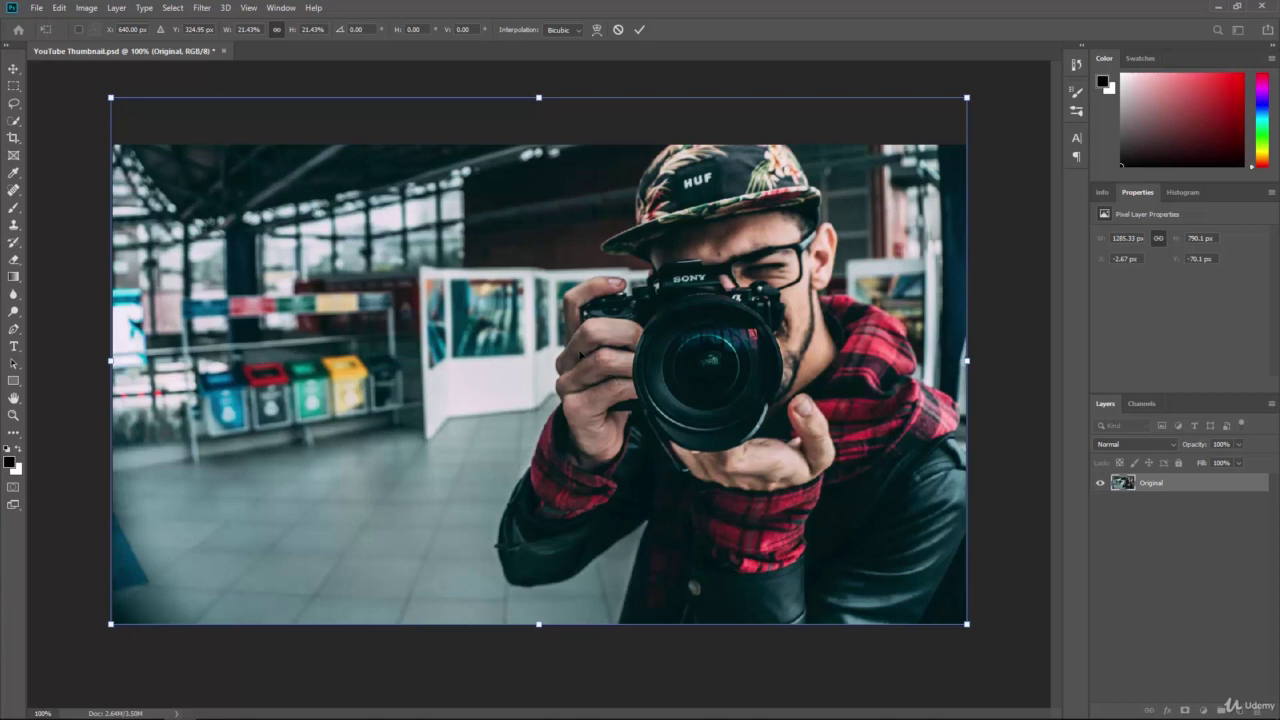
drag(579, 351, 580, 376)
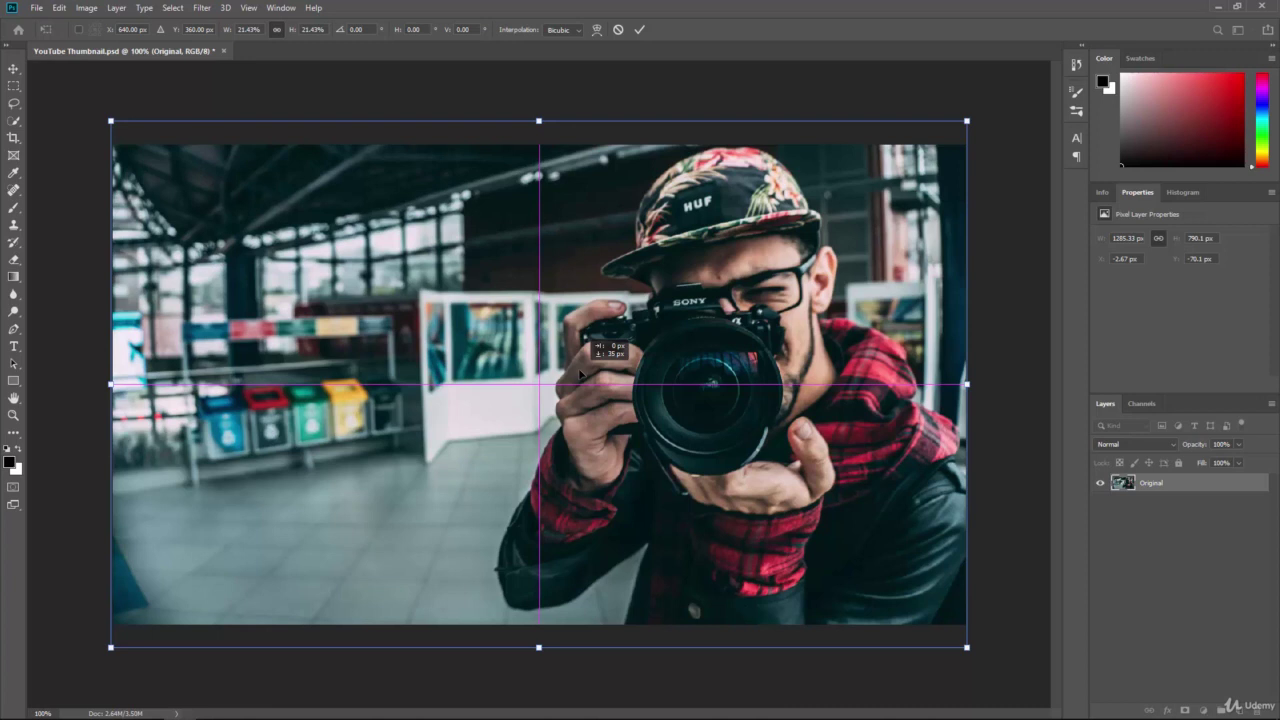
drag(580, 373, 580, 371)
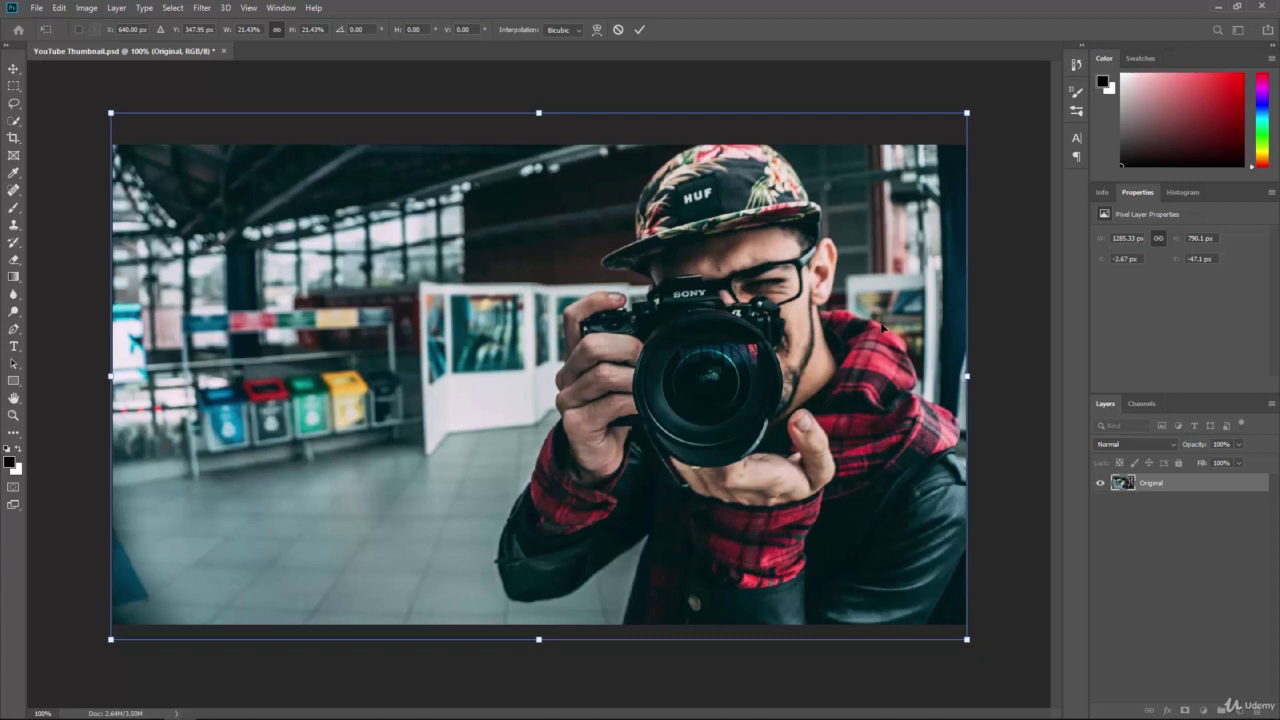
key(Return)
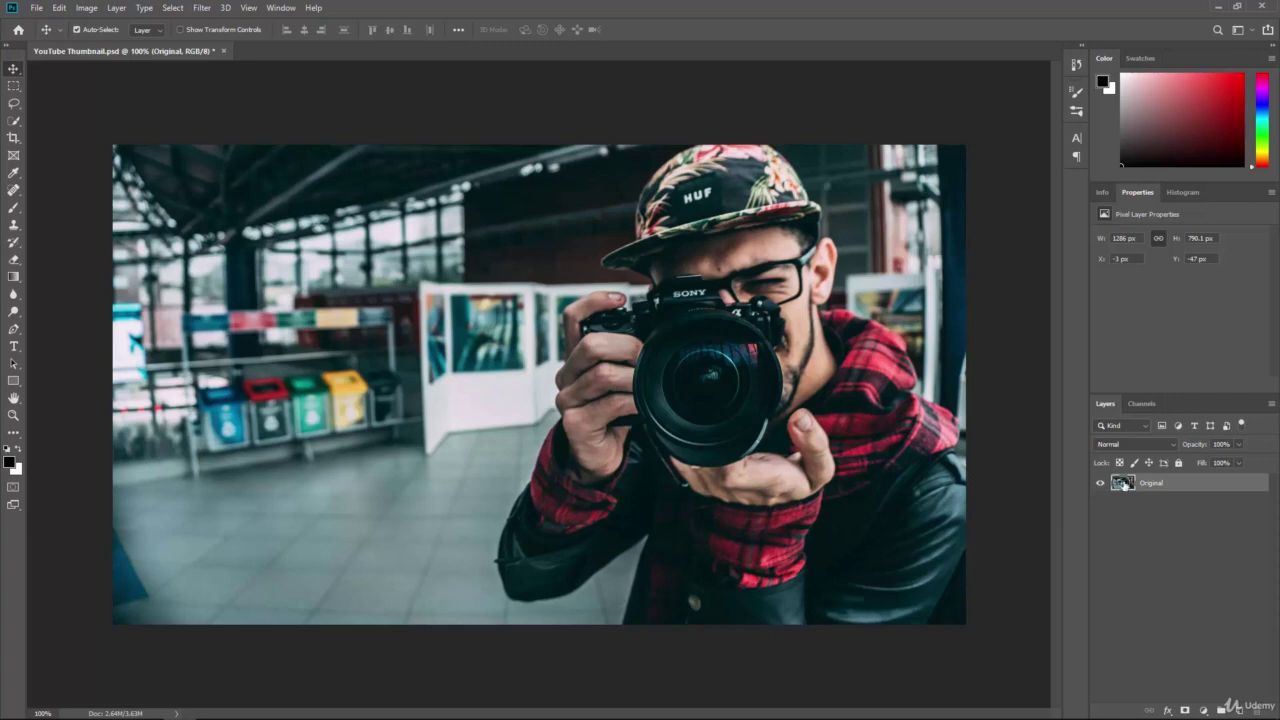
Duplicate the Original layer within YouTube Thumbnail.psd and name the copy Man.
right_click(1172, 488)
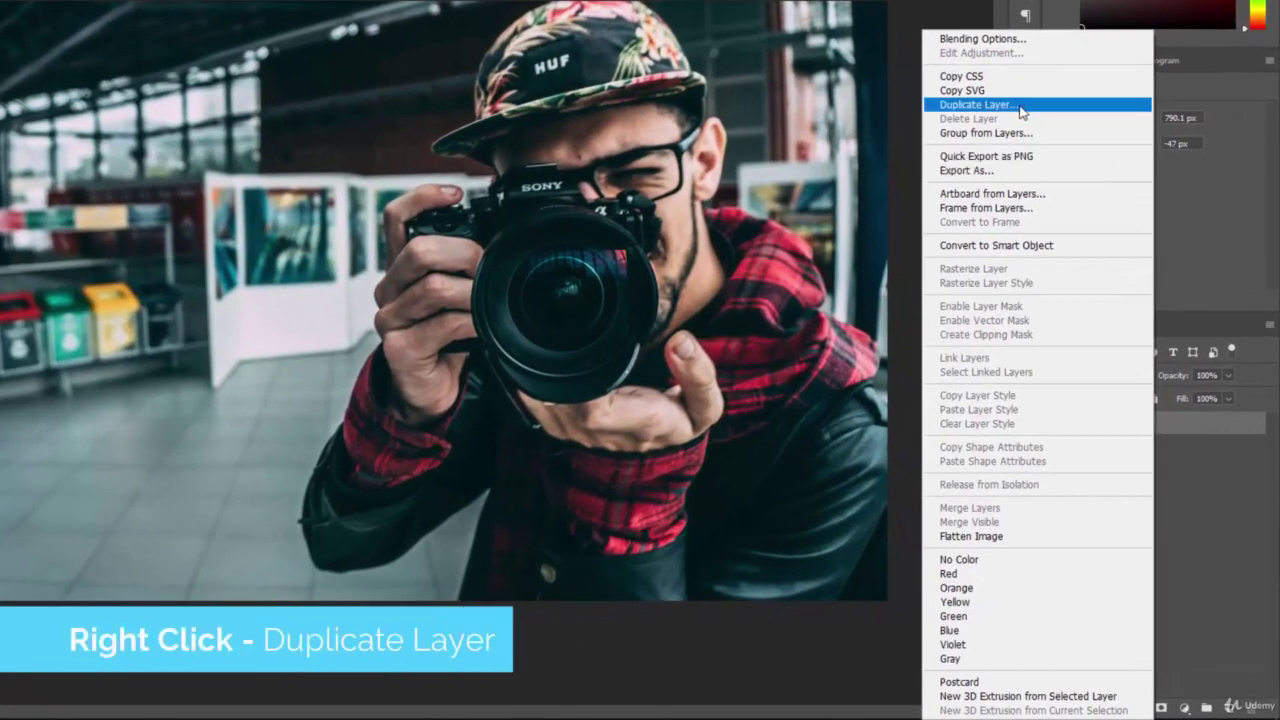
click(1025, 108)
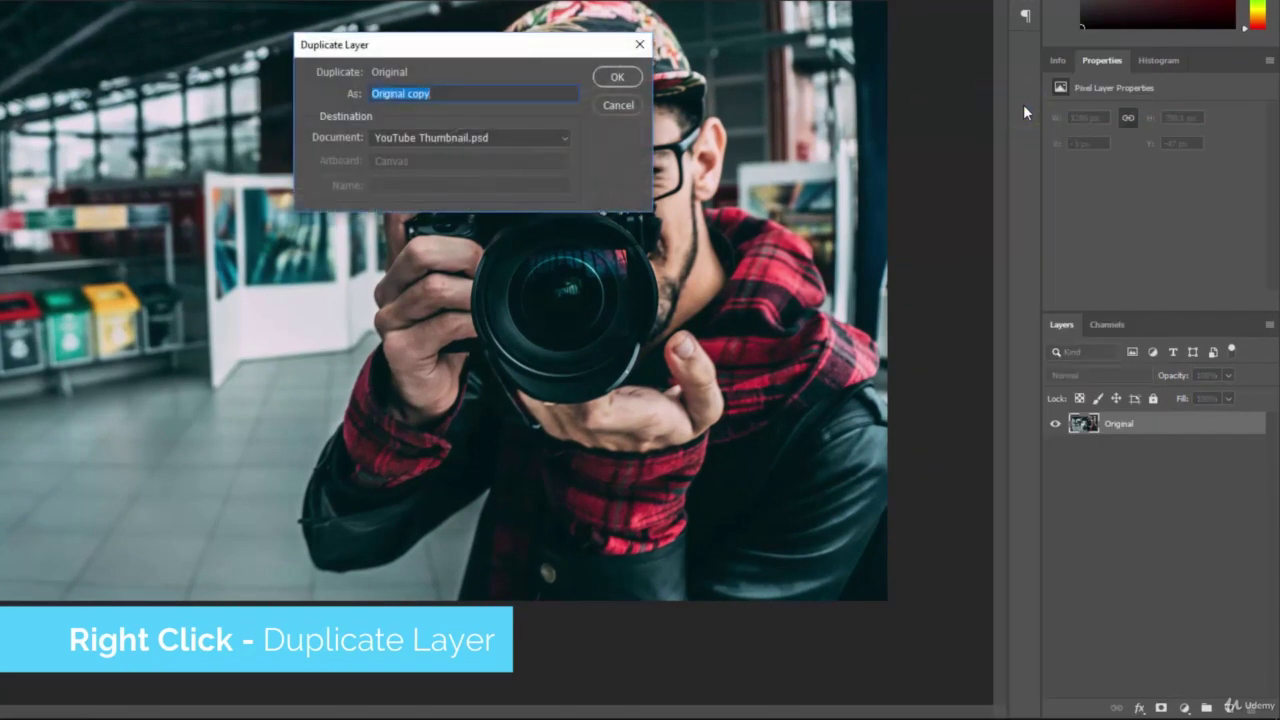
click(458, 93)
double_click(450, 93)
click(457, 90)
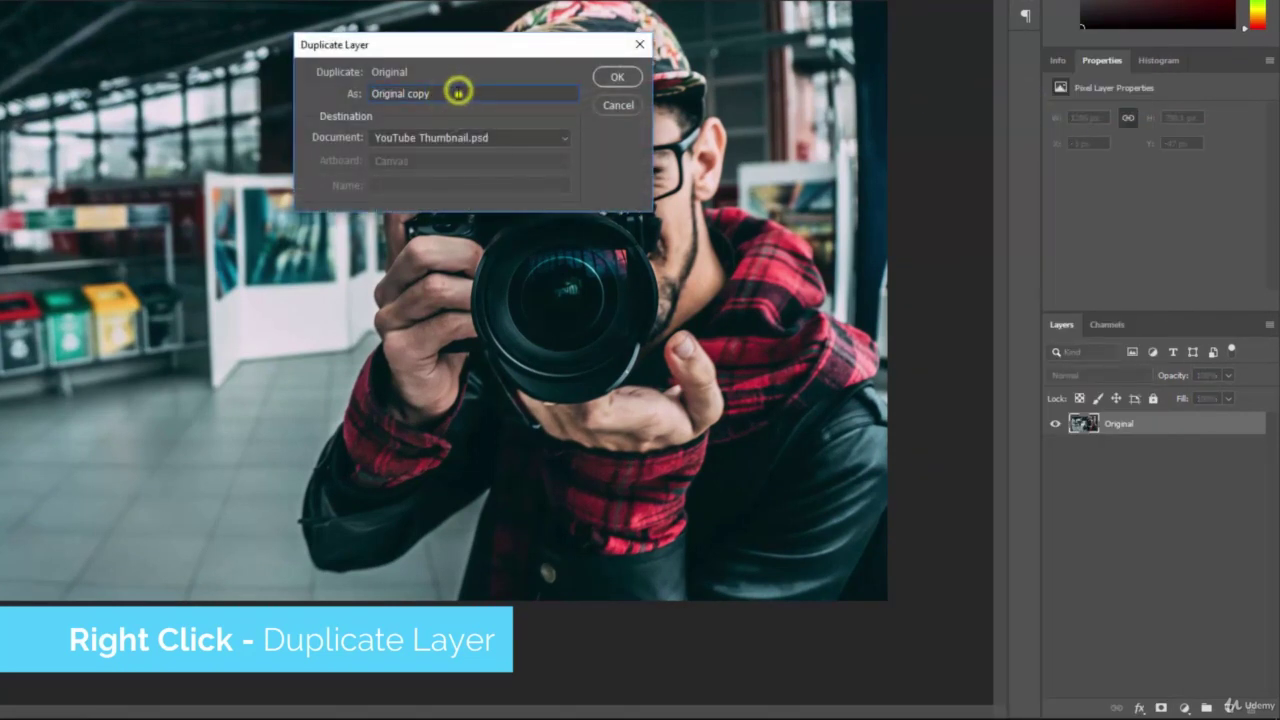
triple_click(457, 91)
text(Man)
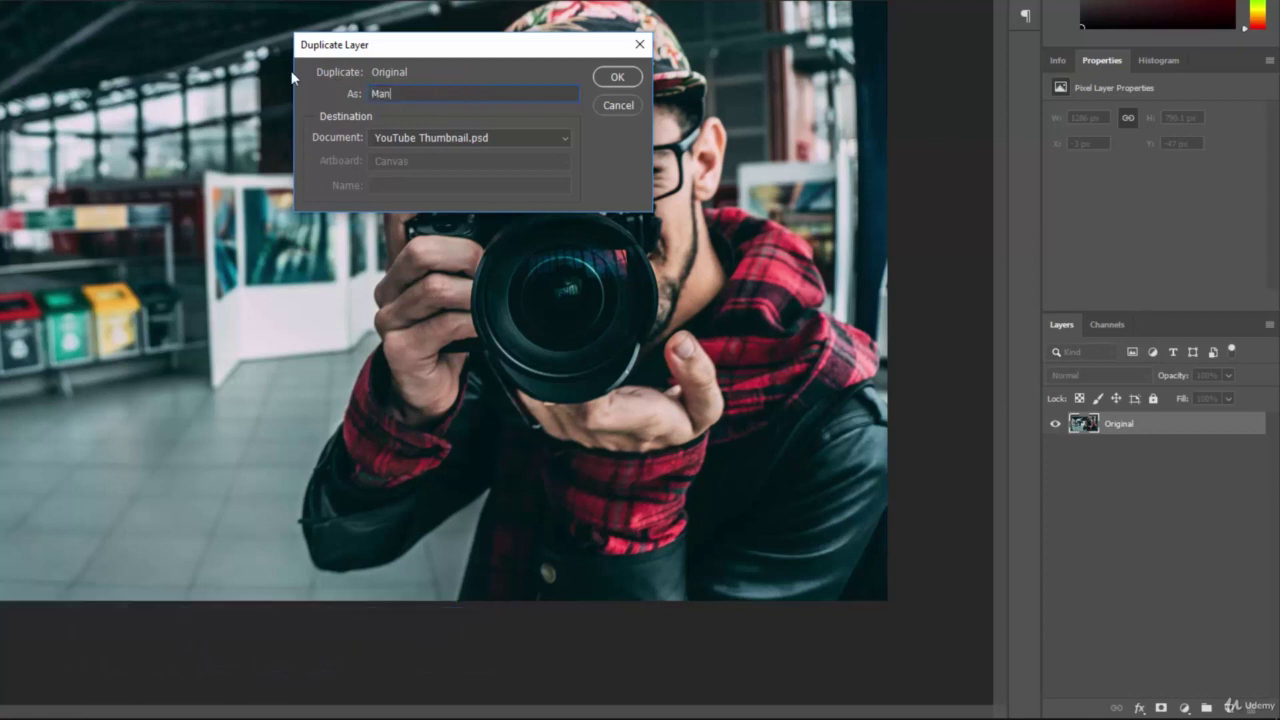
click(621, 78)
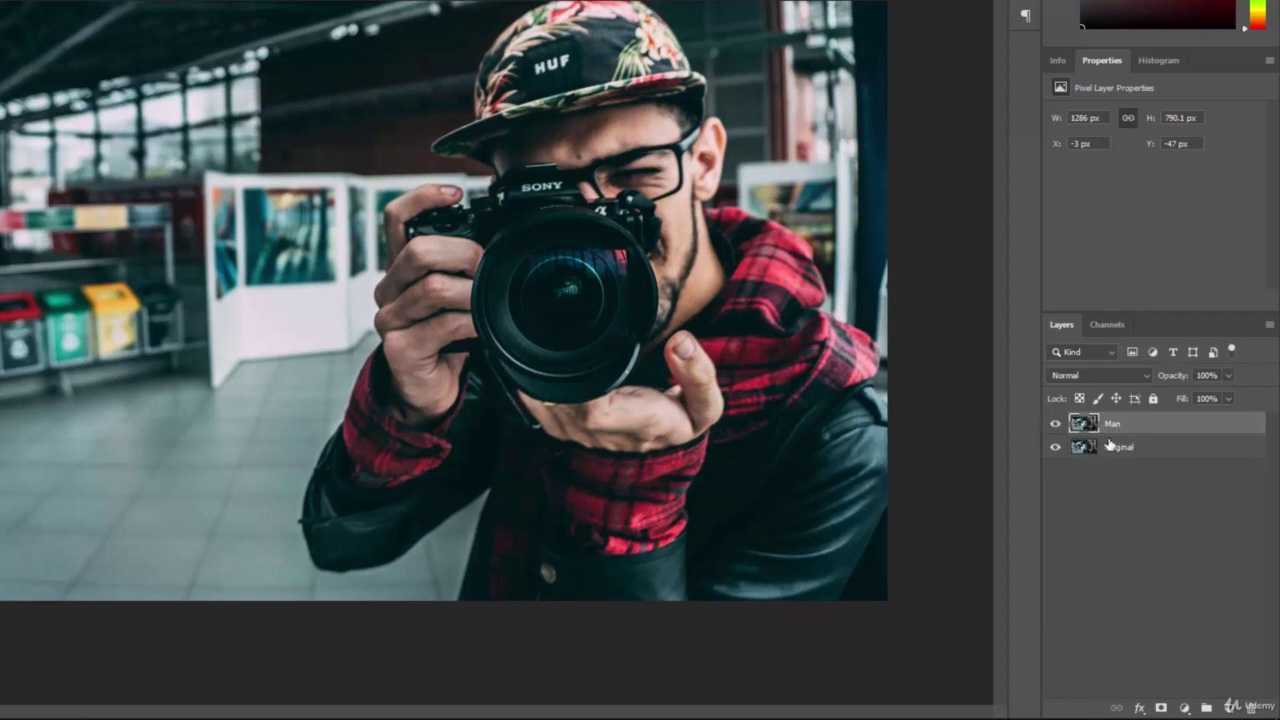
Check the Man and Original layers by toggling their visibility, leave both shown, and lock the Original layer completely.
click(1055, 424)
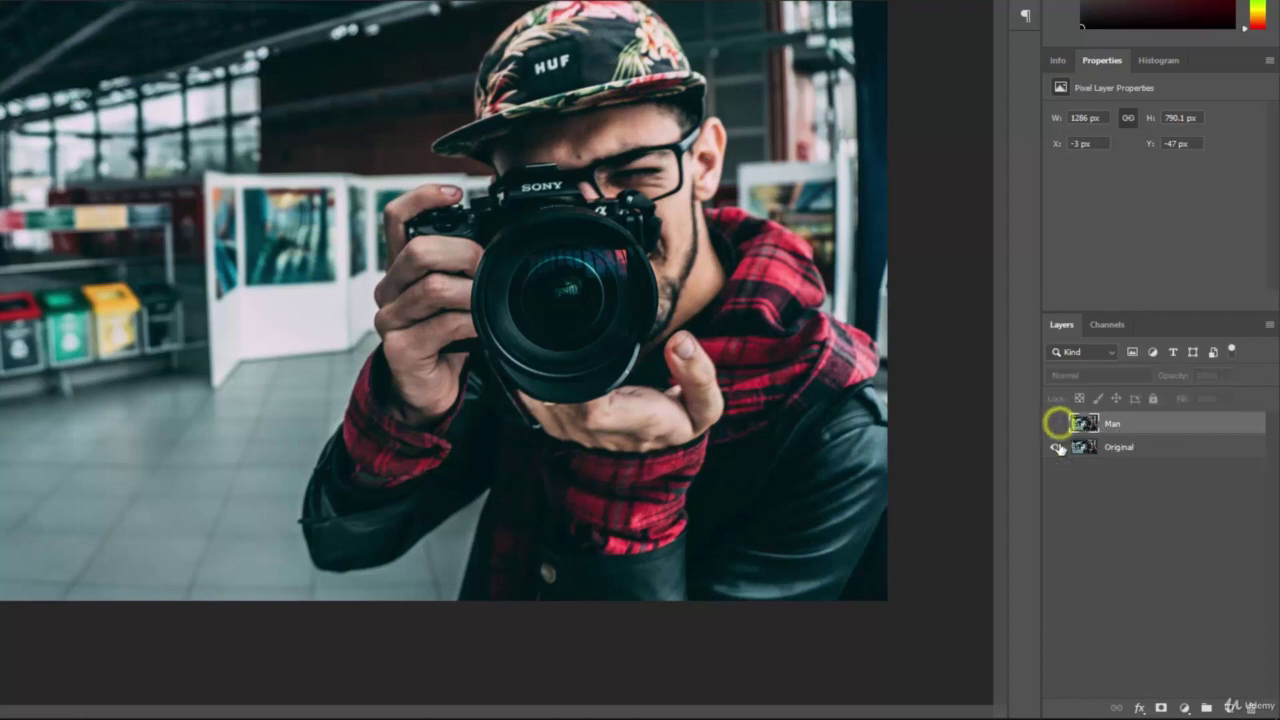
click(1110, 449)
click(1055, 447)
click(1055, 425)
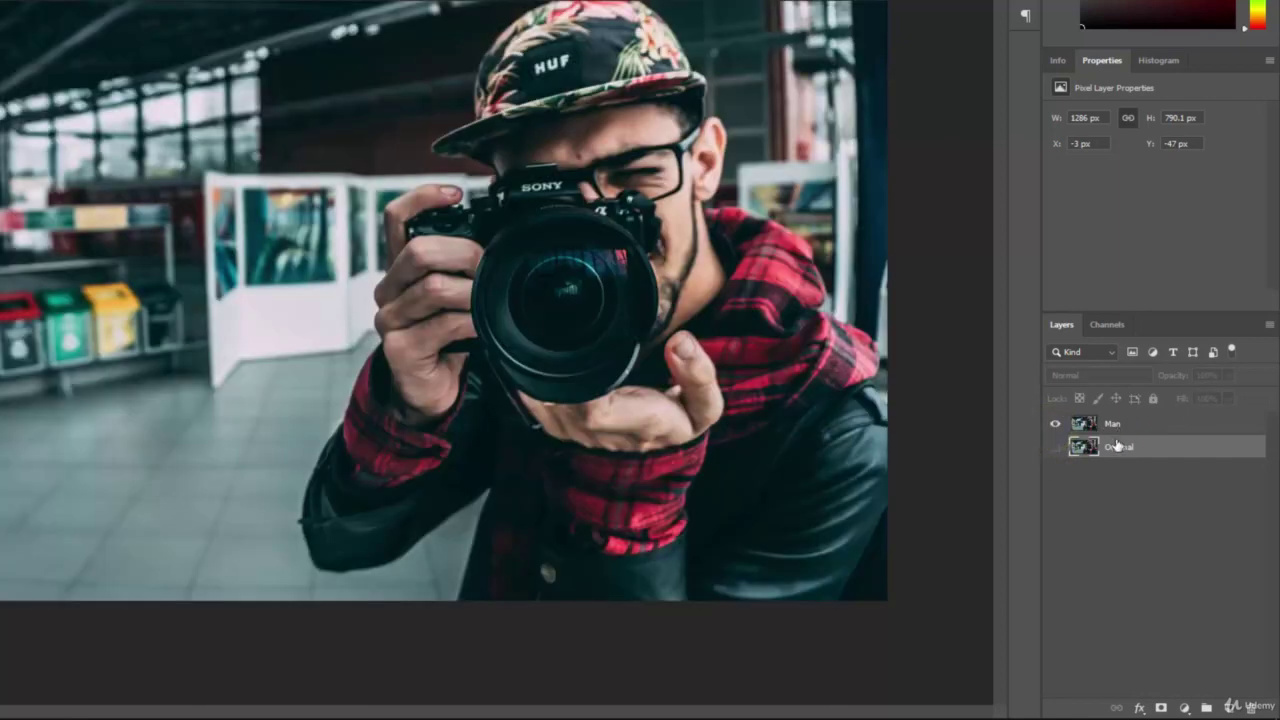
click(1057, 448)
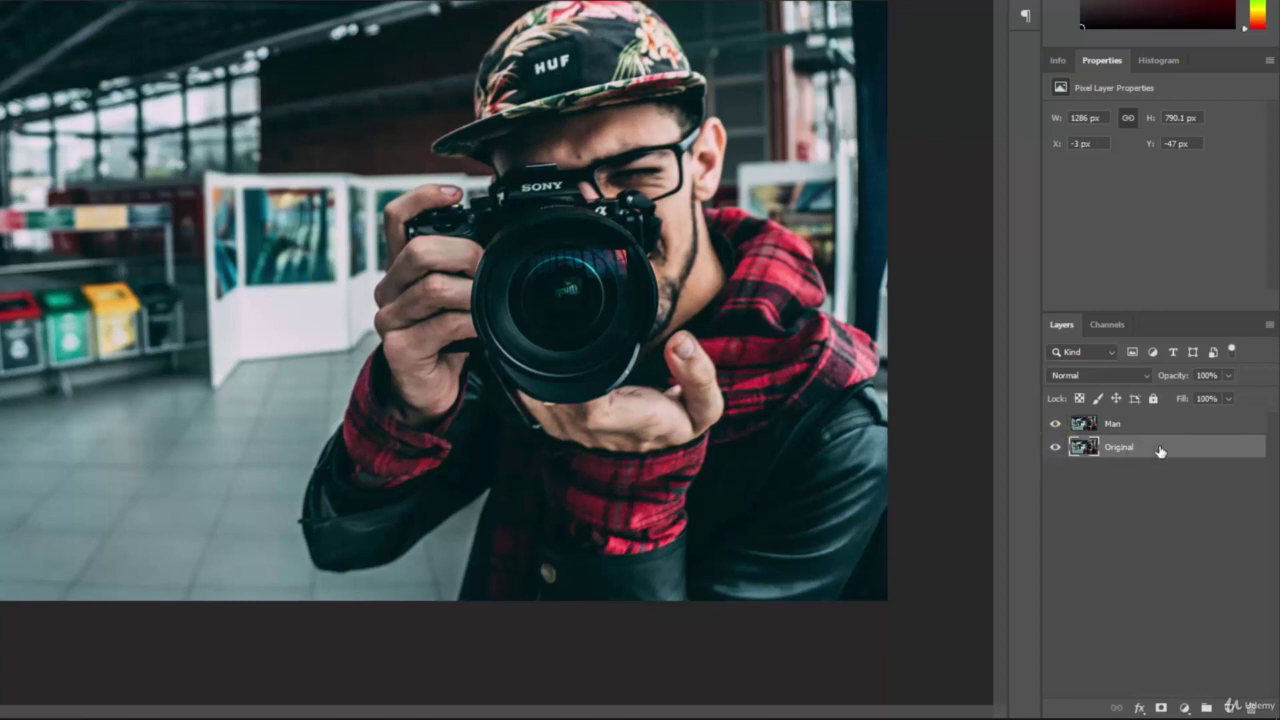
click(1153, 399)
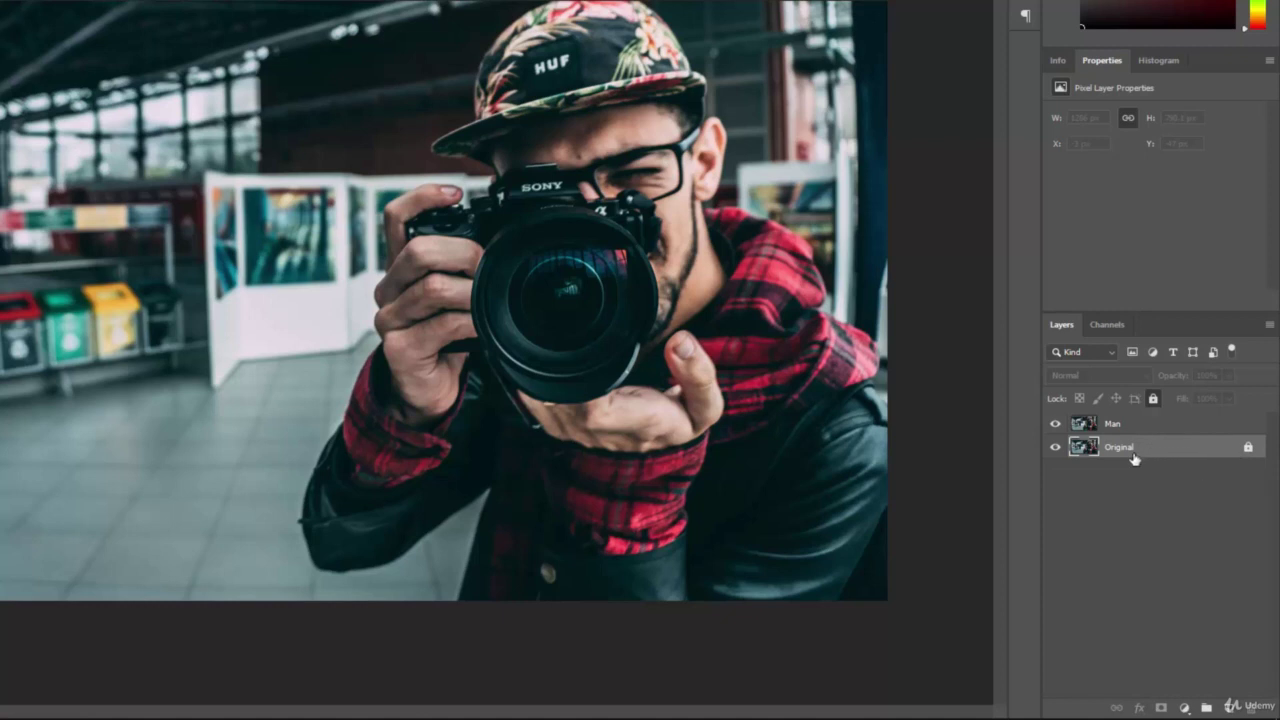
Hide the locked Original layer and leave only the Man layer visible, checking each layer's visibility separately.
click(1055, 449)
click(1057, 424)
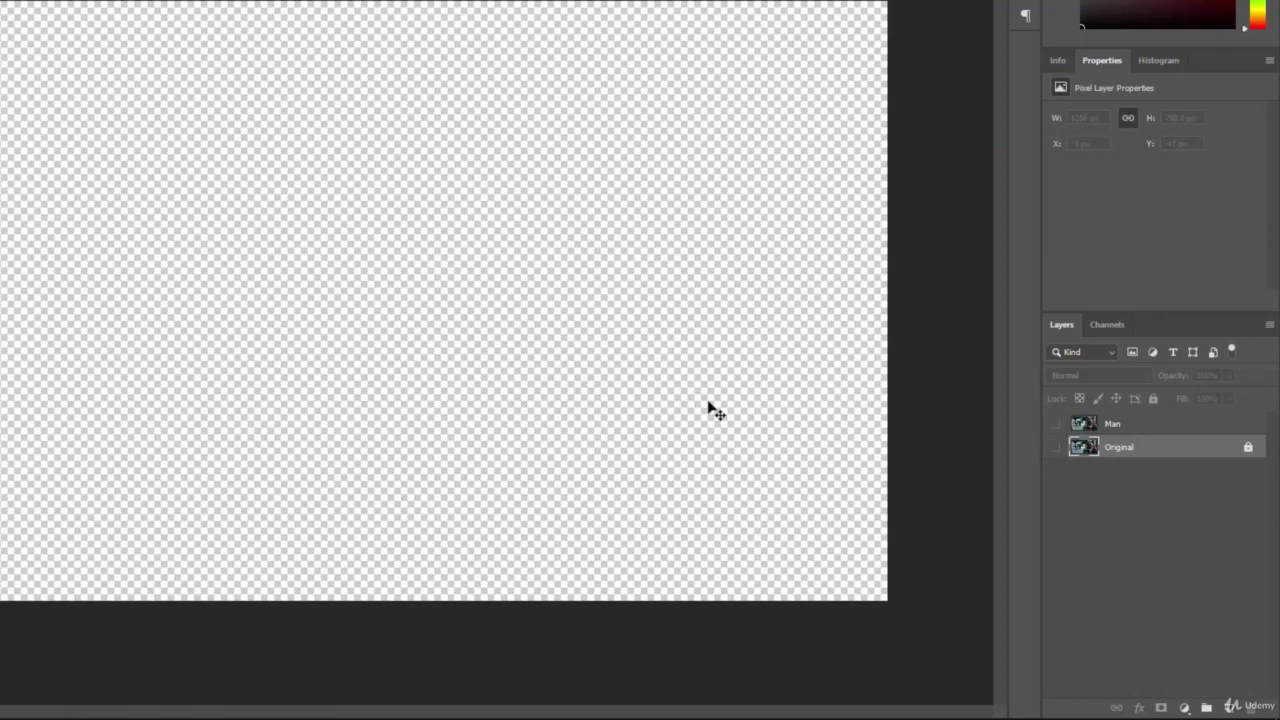
click(1056, 452)
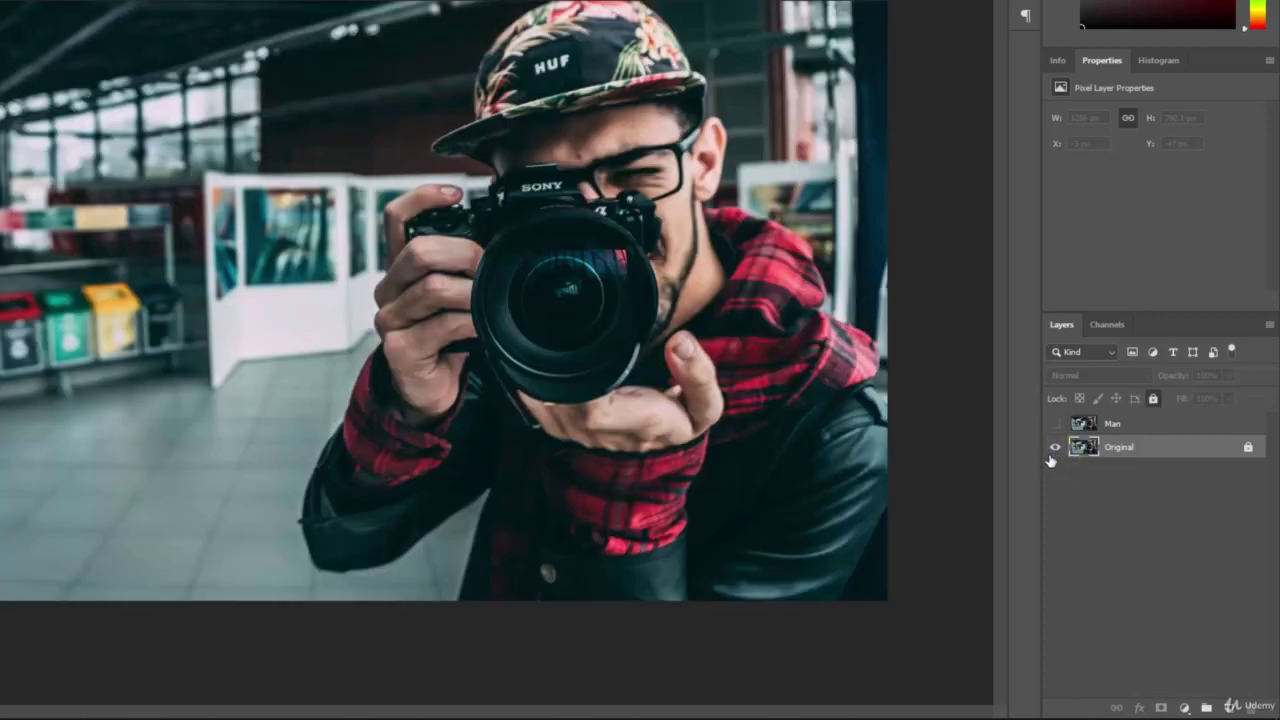
click(1053, 448)
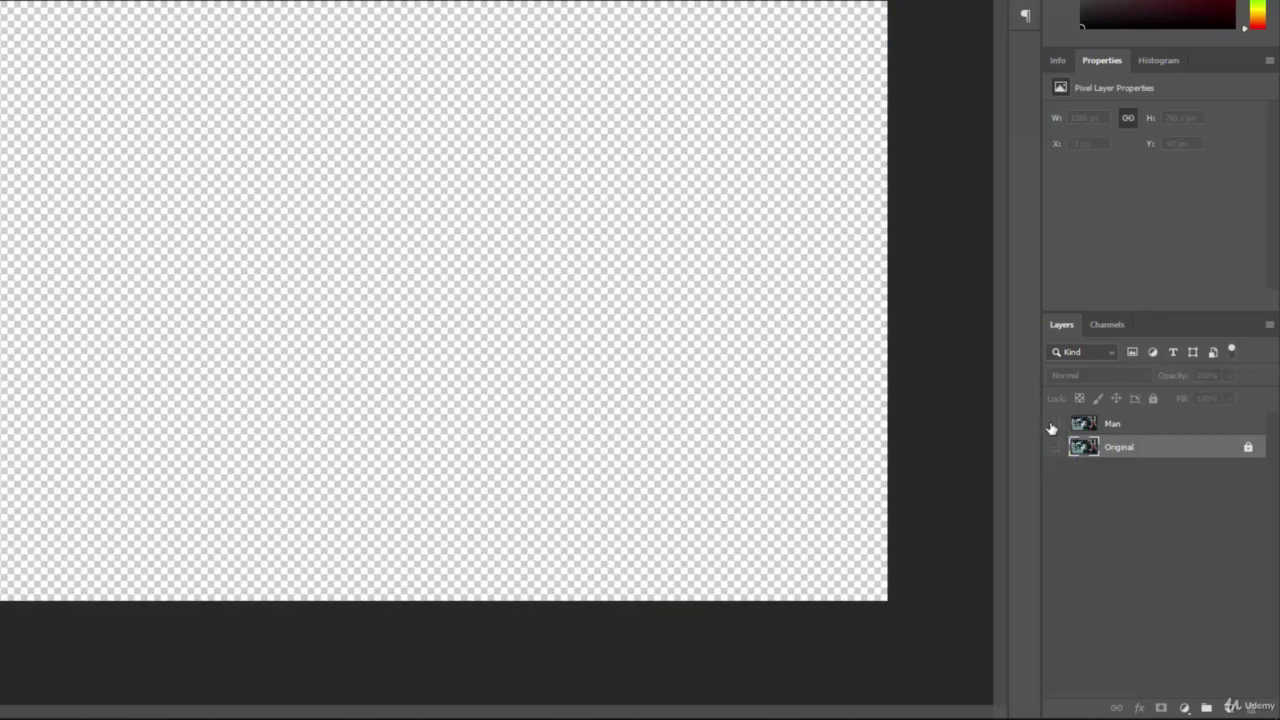
click(1053, 425)
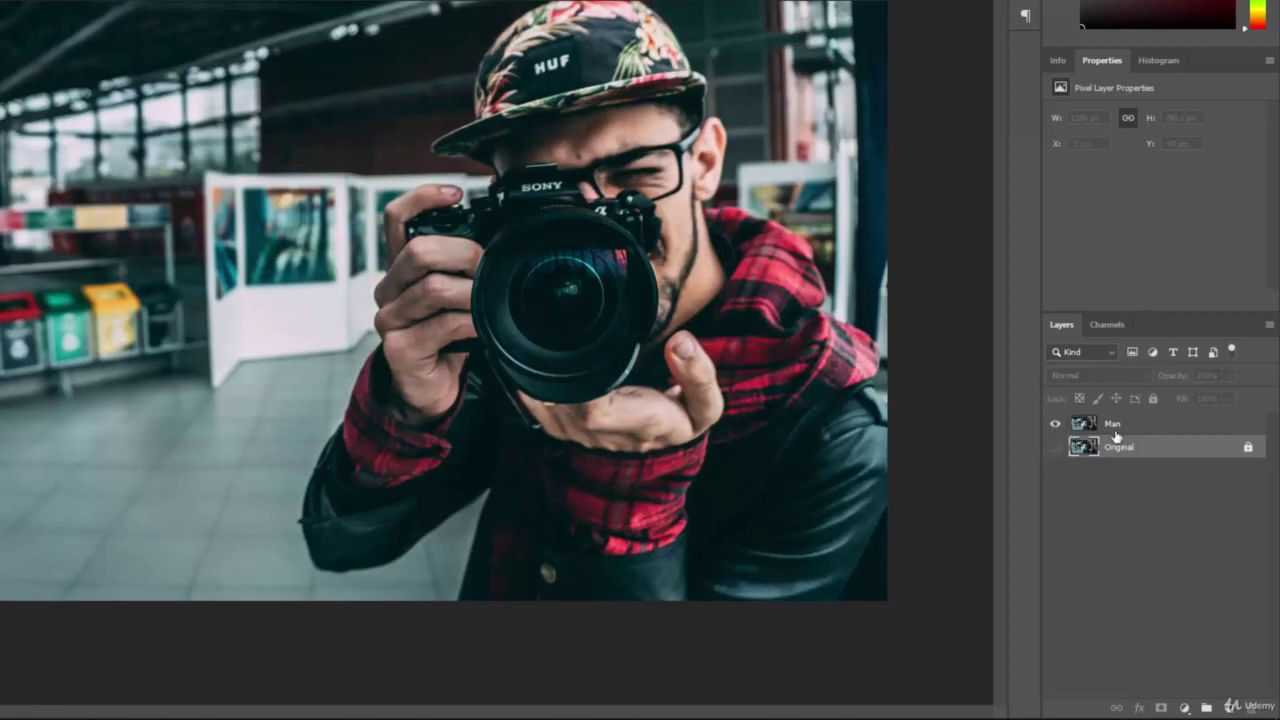
Make the Man layer active and save the changes to YouTube Thumbnail.psd.
click(1147, 428)
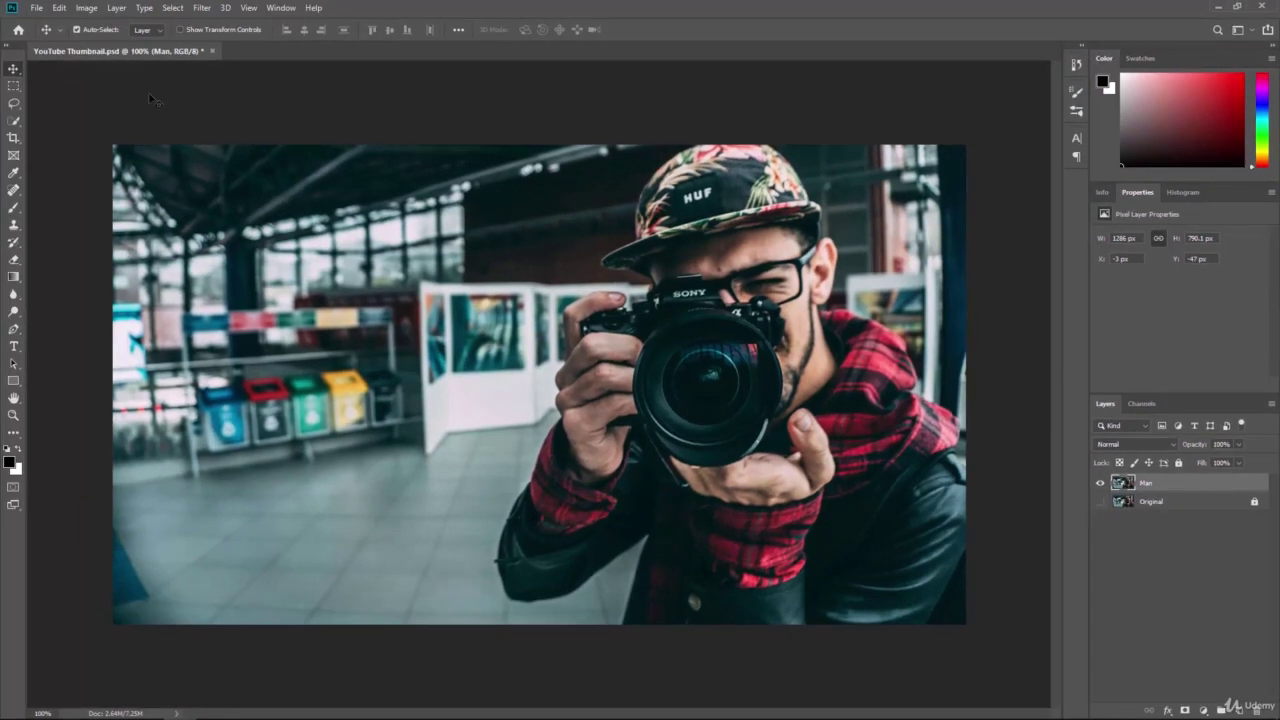
click(37, 8)
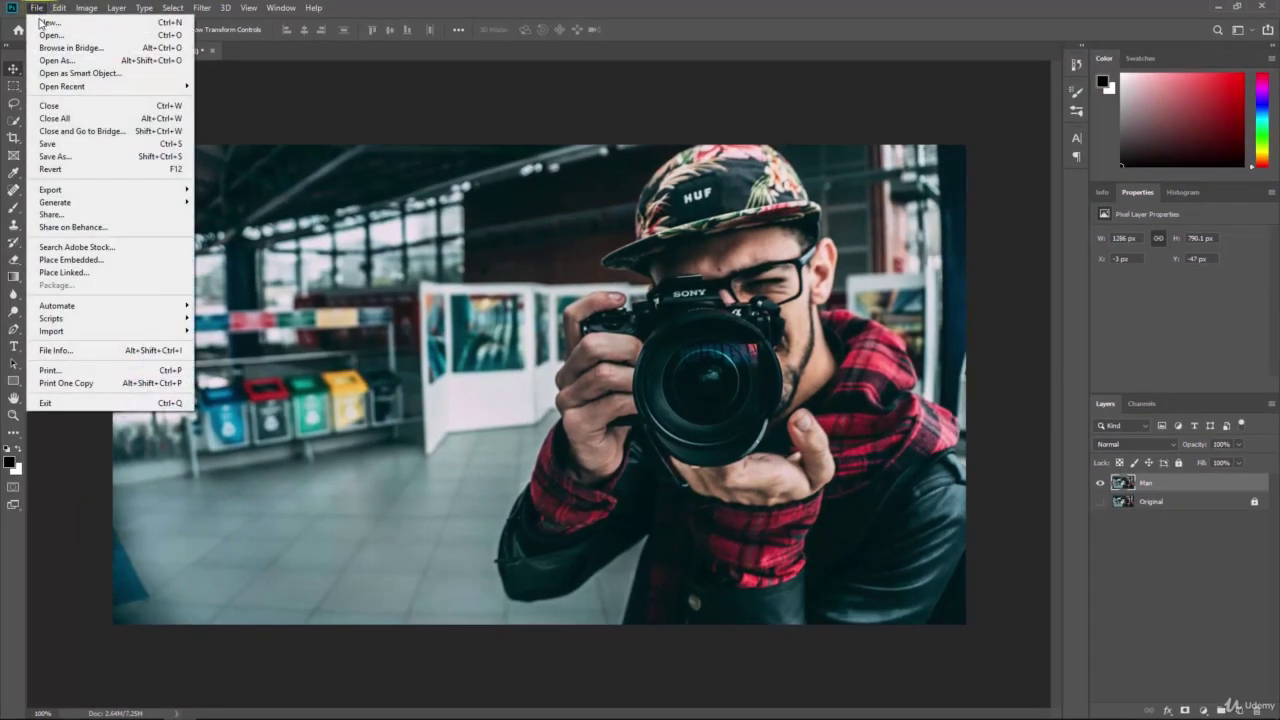
click(81, 145)
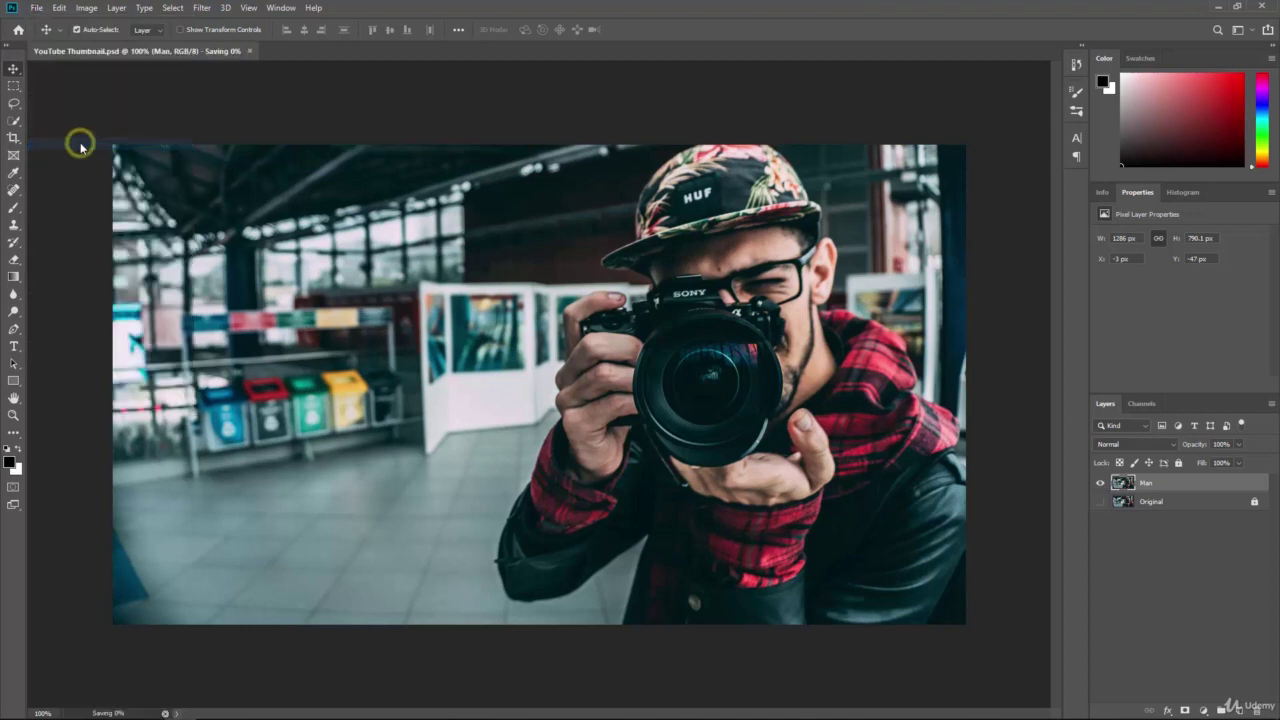